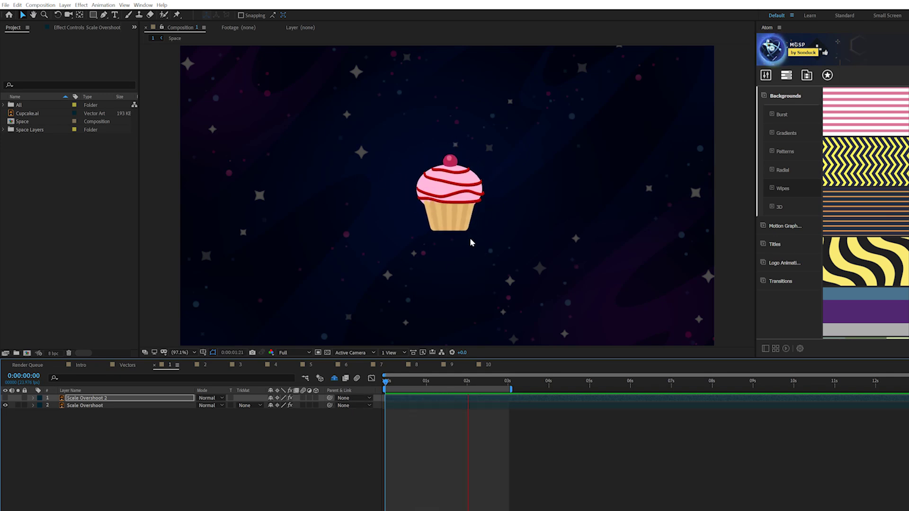
Hide the original Scale Overshoot layer, show Scale Overshoot 2, and display its Scale property at 0:00:01:00.
{"action": "left_click", "coordinate": [6, 406]}
{"action": "left_click", "coordinate": [5, 398]}
{"action": "left_click_drag", "start_coordinate": [403, 382], "coordinate": [428, 386]}
{"action": "key", "text": "s"}
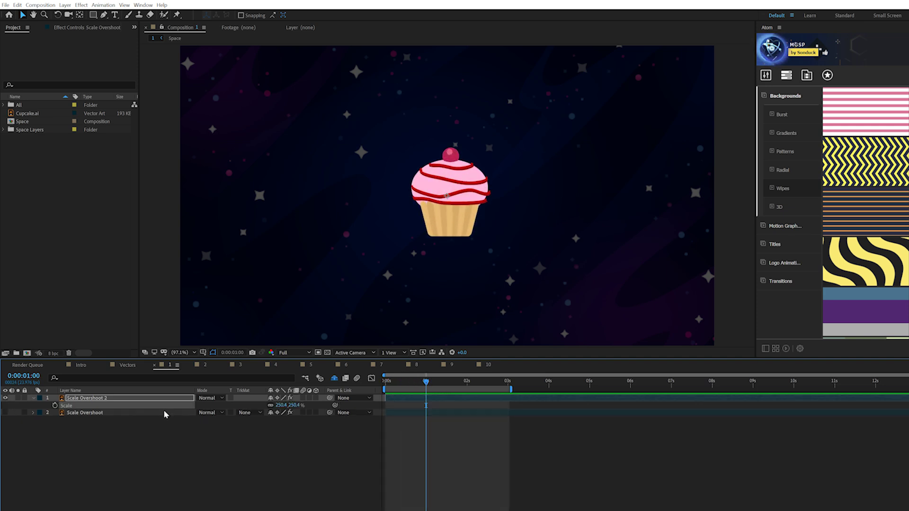
Keyframe the current Scale of Scale Overshoot 2 at 0:00:01:00, set it to 0% at the start, and preview.
{"action": "left_click_drag", "start_coordinate": [394, 386], "coordinate": [377, 387]}
{"action": "left_click", "coordinate": [279, 405]}
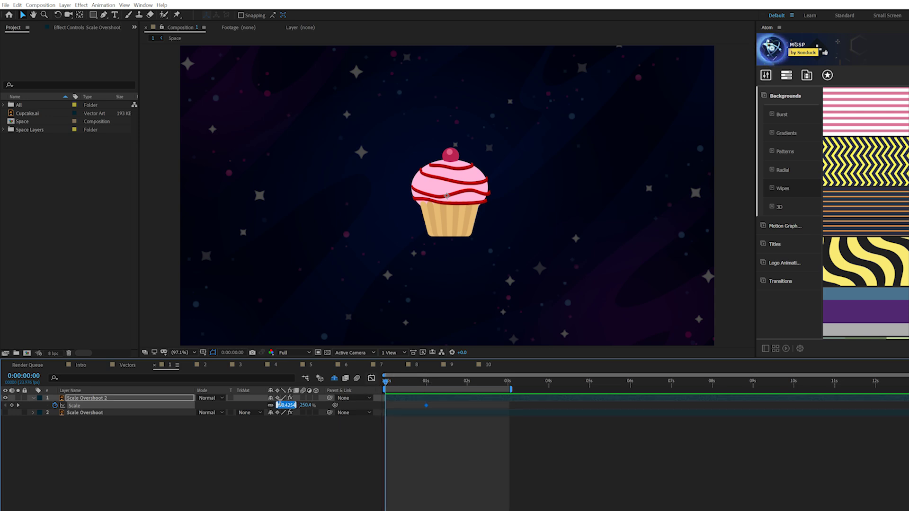
{"action": "type", "text": "0"}
{"action": "key", "text": "Return"}
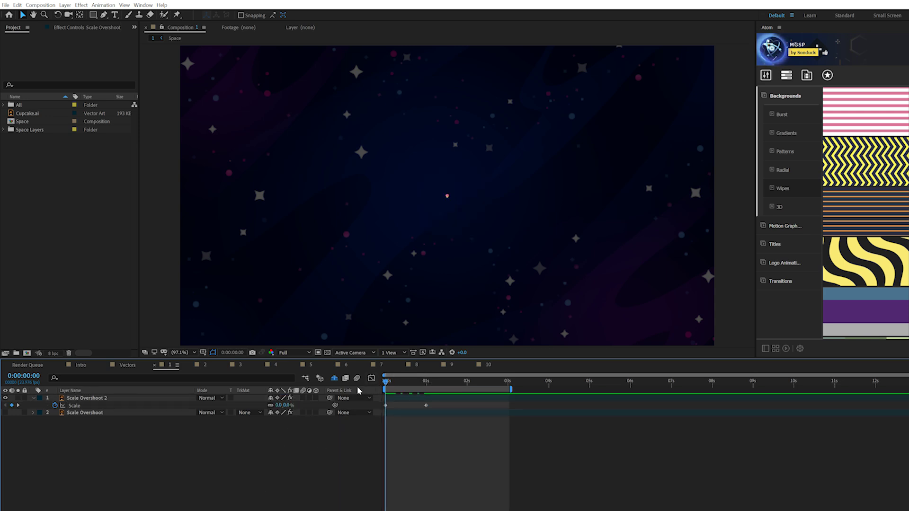
{"action": "key", "text": "space"}
Add a third Scale keyframe at 0:00:01:07 with a smaller value of about 191.4% and preview the animation.
{"action": "left_click_drag", "start_coordinate": [439, 384], "coordinate": [438, 385]}
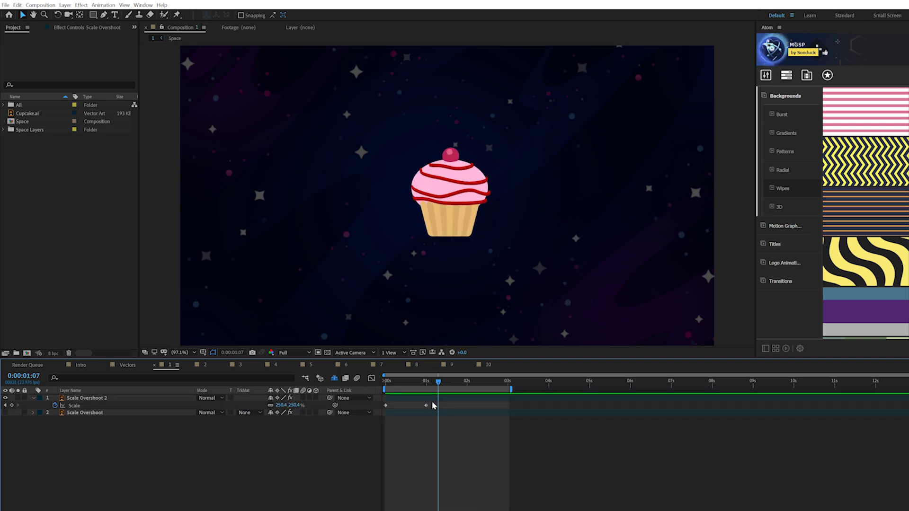
{"action": "left_click_drag", "start_coordinate": [280, 406], "coordinate": [254, 405]}
{"action": "left_click_drag", "start_coordinate": [419, 382], "coordinate": [346, 384]}
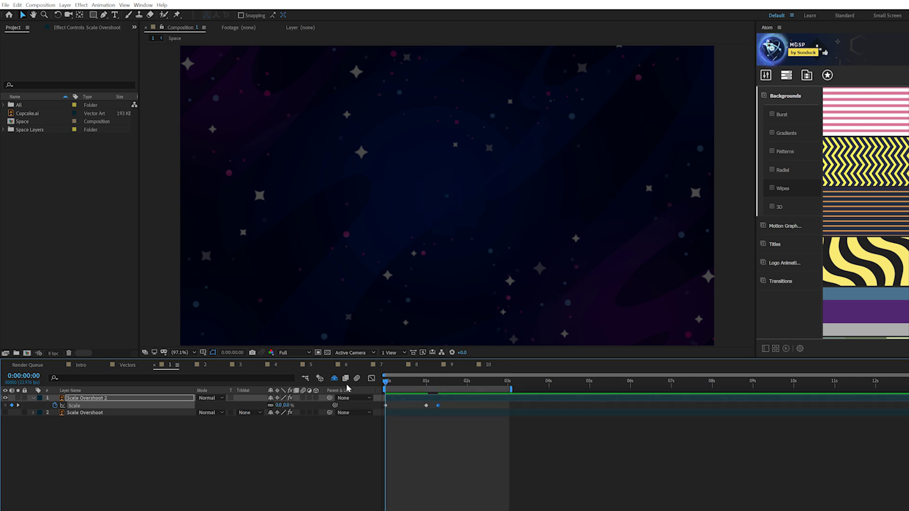
{"action": "key", "text": "space"}
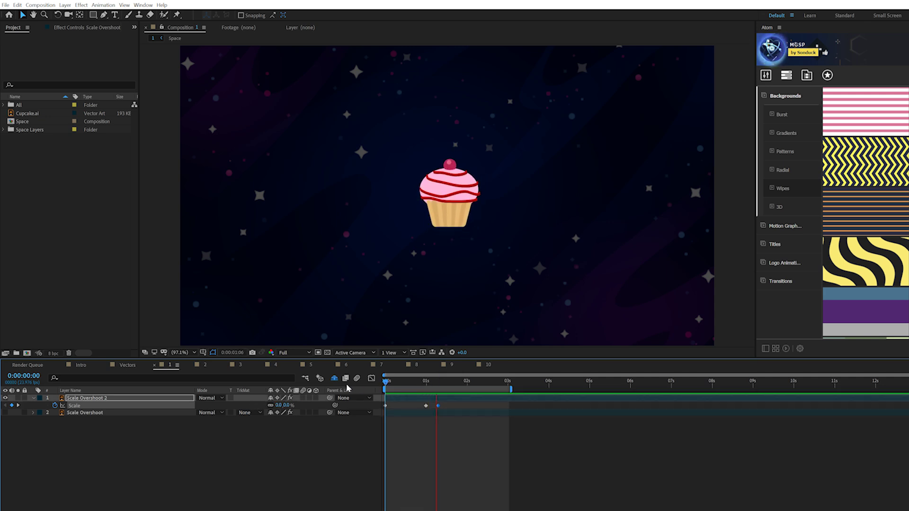
{"action": "key", "text": "space"}
Increase the Scale keyframe at 0:00:01:00 to about 297.4% for the overshoot and preview it.
{"action": "key", "text": "k"}
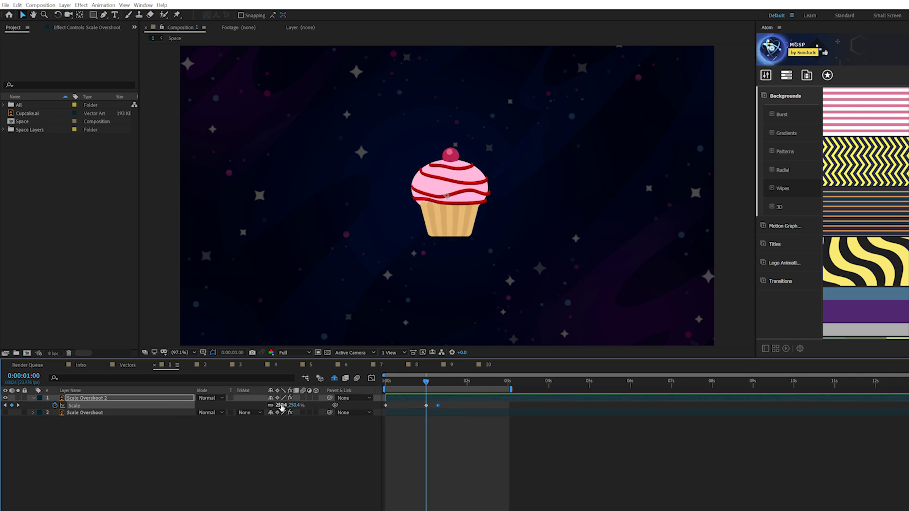
{"action": "left_click_drag", "start_coordinate": [282, 406], "coordinate": [355, 397]}
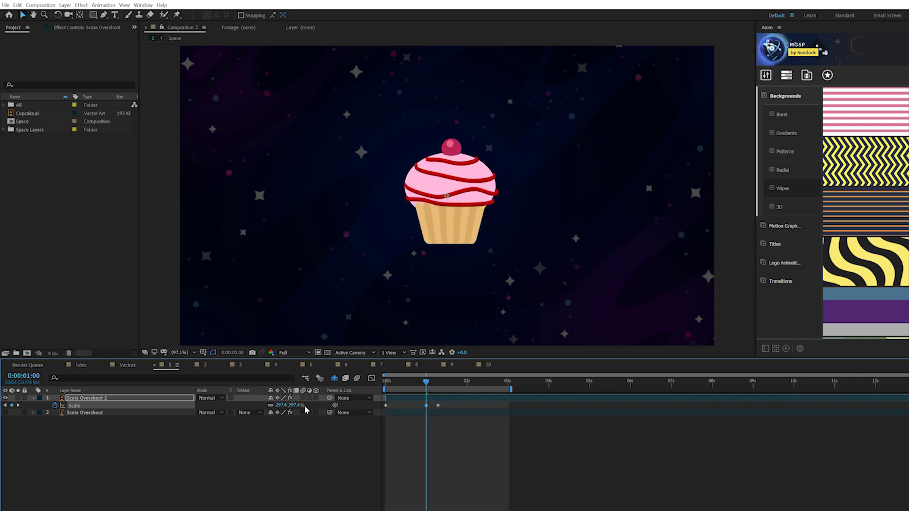
{"action": "key", "text": "space"}
Move the last two Scale keyframes about half a second earlier and apply Easy Ease to the first and last keyframes.
{"action": "left_click_drag", "start_coordinate": [427, 406], "coordinate": [408, 405]}
{"action": "left_click", "coordinate": [430, 407]}
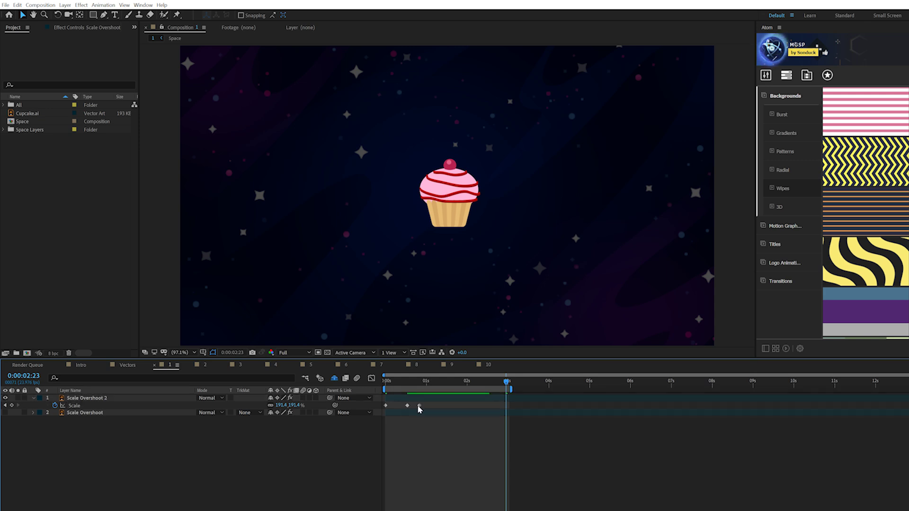
{"action": "left_click", "coordinate": [419, 406]}
{"action": "key", "text": "F9"}
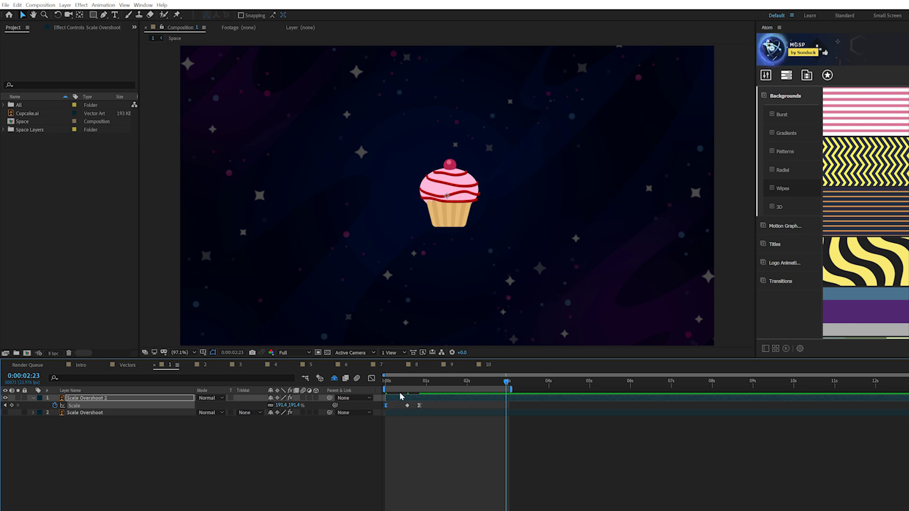
{"action": "left_click", "coordinate": [387, 381]}
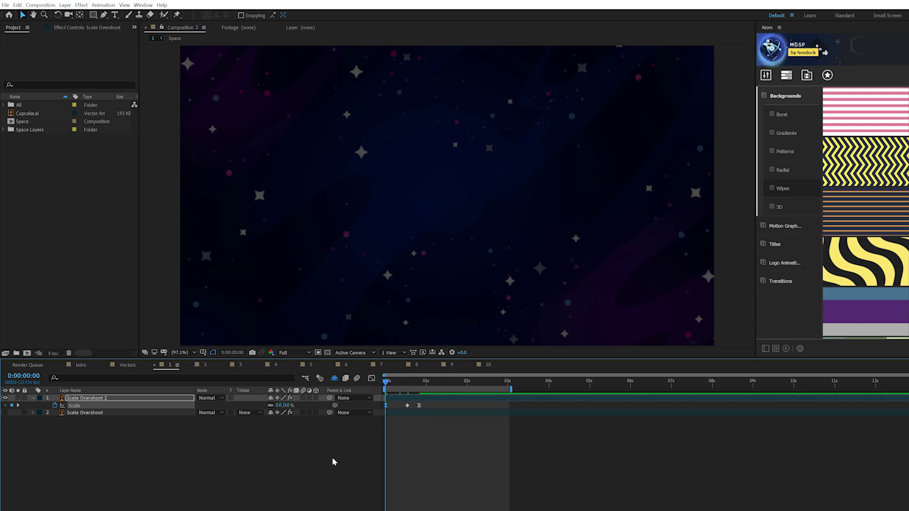
{"action": "key", "text": "space"}
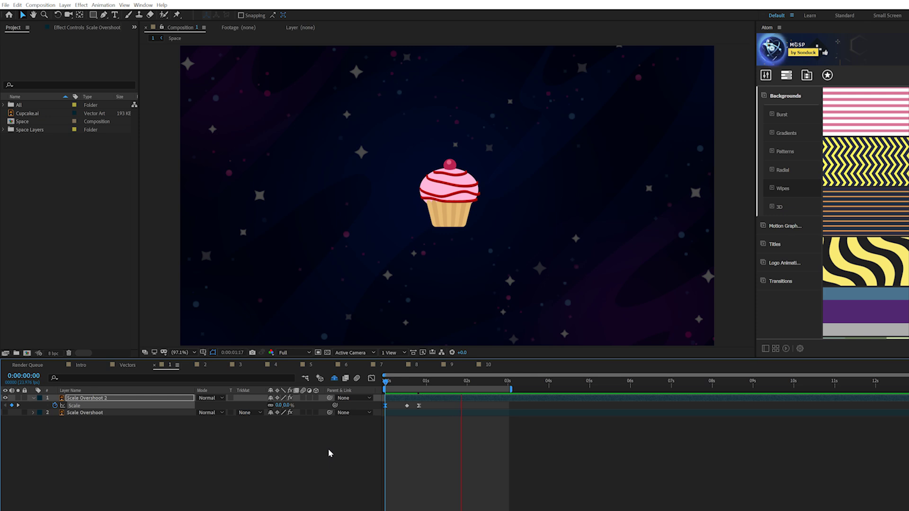
{"action": "key", "text": "space"}
Copy the three Scale keyframes and paste them at 0:00:02:02.
{"action": "left_click_drag", "start_coordinate": [442, 403], "coordinate": [354, 416]}
{"action": "left_click", "coordinate": [466, 382]}
{"action": "left_click_drag", "start_coordinate": [469, 384], "coordinate": [470, 382]}
{"action": "key", "text": "ctrl+v"}
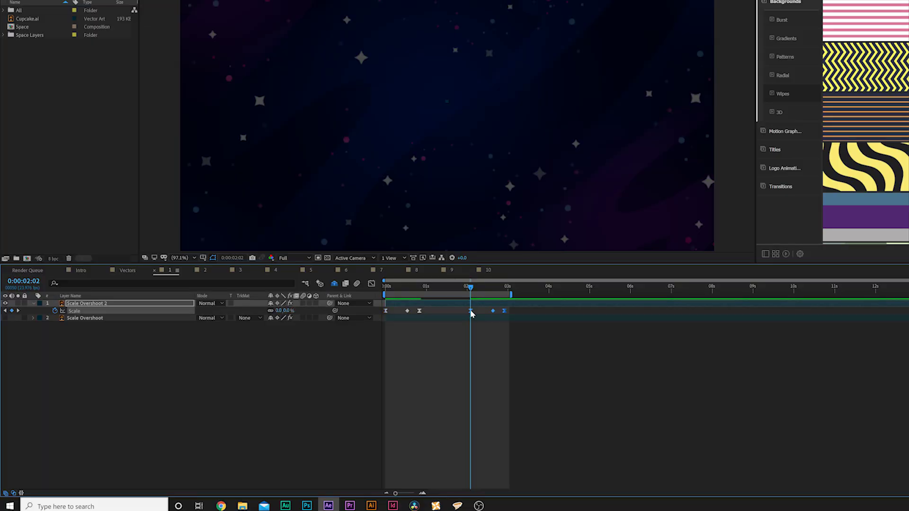
Time-reverse the pasted Scale keyframes so the cupcake scales out, and preview the animation from the start.
{"action": "right_click", "coordinate": [470, 405]}
{"action": "mouse_move", "coordinate": [521, 409]}
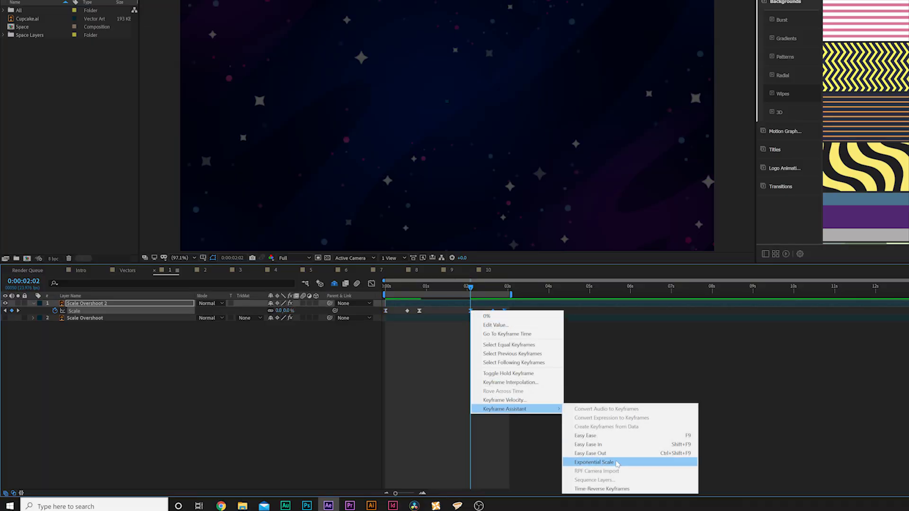
{"action": "left_click", "coordinate": [605, 488]}
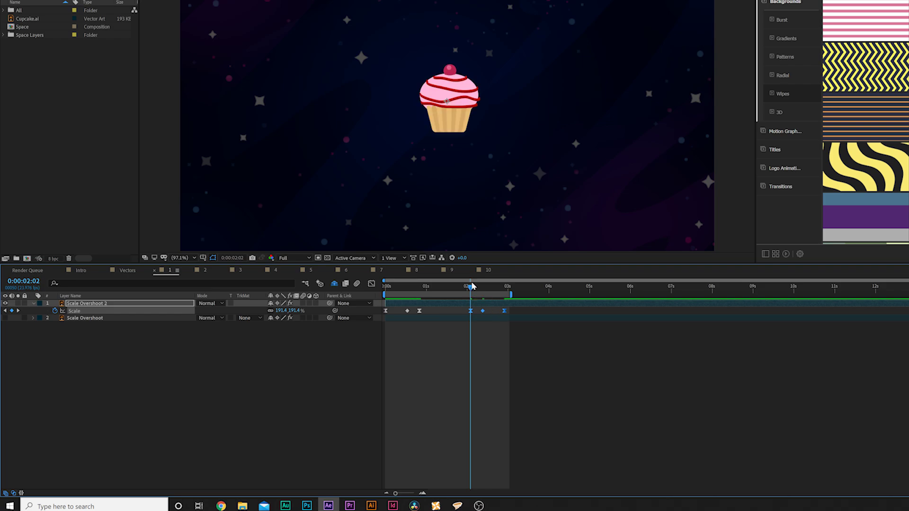
{"action": "key", "text": "Home"}
{"action": "key", "text": "space"}
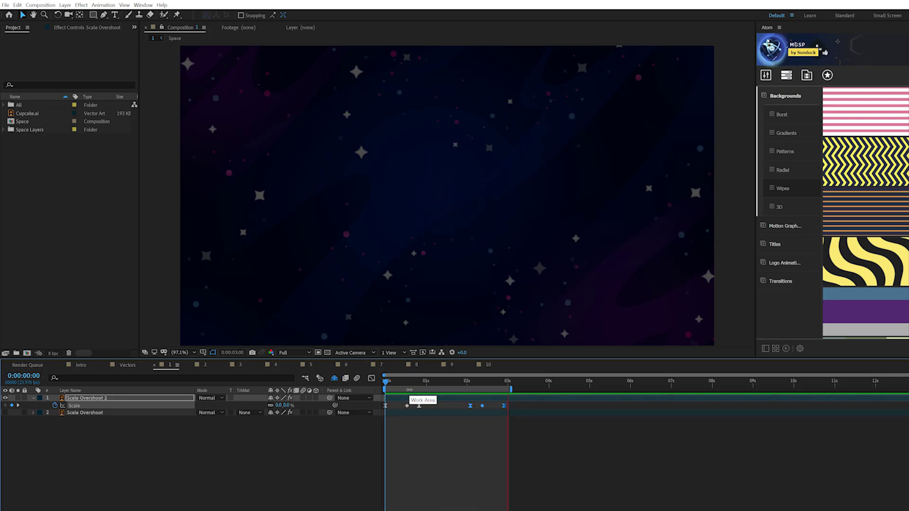
{"action": "key", "text": "space"}
In composition 2, duplicate the Bounce layer and display the copy's Position and Opacity properties.
{"action": "left_click", "coordinate": [204, 365]}
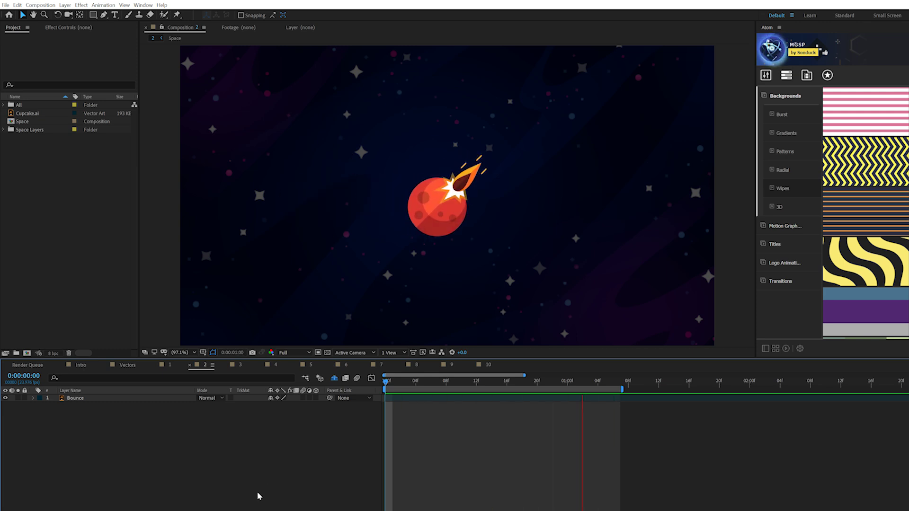
{"action": "left_click", "coordinate": [71, 398]}
{"action": "key", "text": "ctrl+d"}
{"action": "key", "text": "Return"}
{"action": "key", "text": "p"}
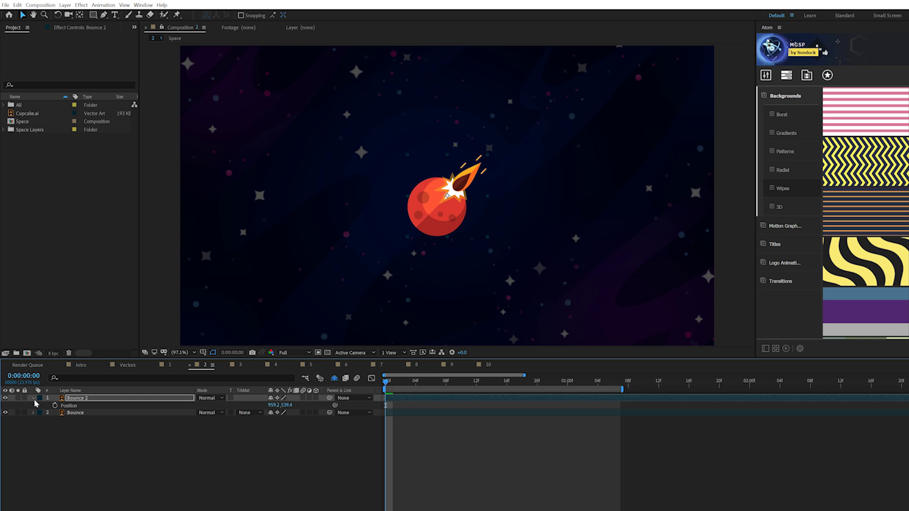
{"action": "key", "text": "shift+t"}
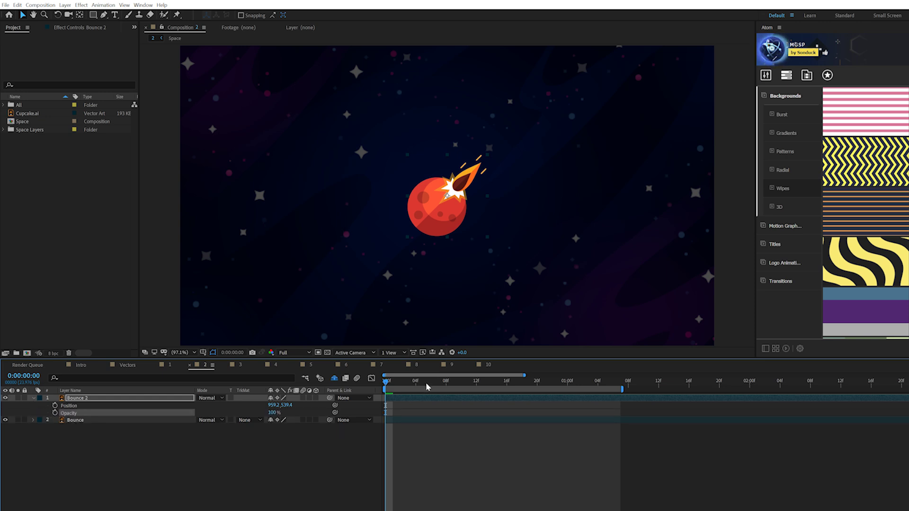
Animate the Position of Bounce 2 from Y 881.4 at the start to its current place at frame 11, and preview.
{"action": "left_click", "coordinate": [118, 445]}
{"action": "left_click", "coordinate": [69, 408]}
{"action": "left_click", "coordinate": [55, 405]}
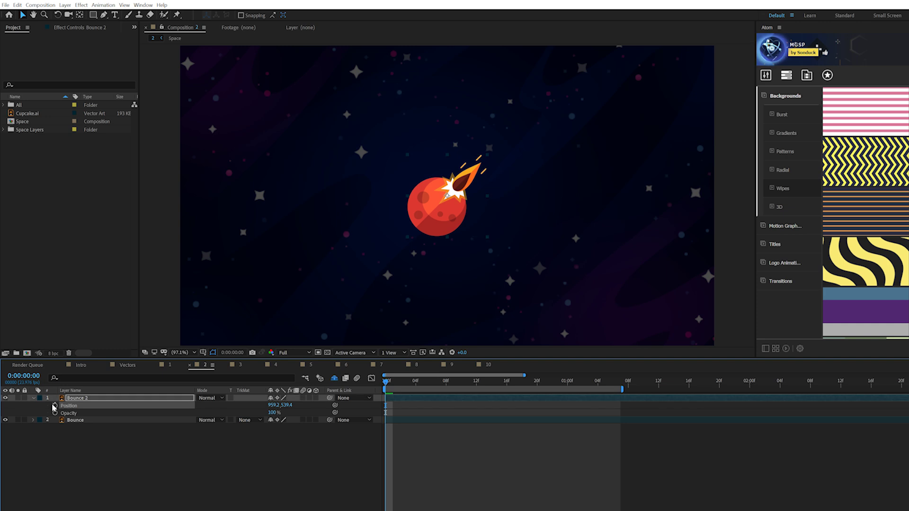
{"action": "left_click_drag", "start_coordinate": [433, 406], "coordinate": [470, 407]}
{"action": "left_click", "coordinate": [277, 475]}
{"action": "left_click_drag", "start_coordinate": [277, 407], "coordinate": [473, 384]}
{"action": "key", "text": "space"}
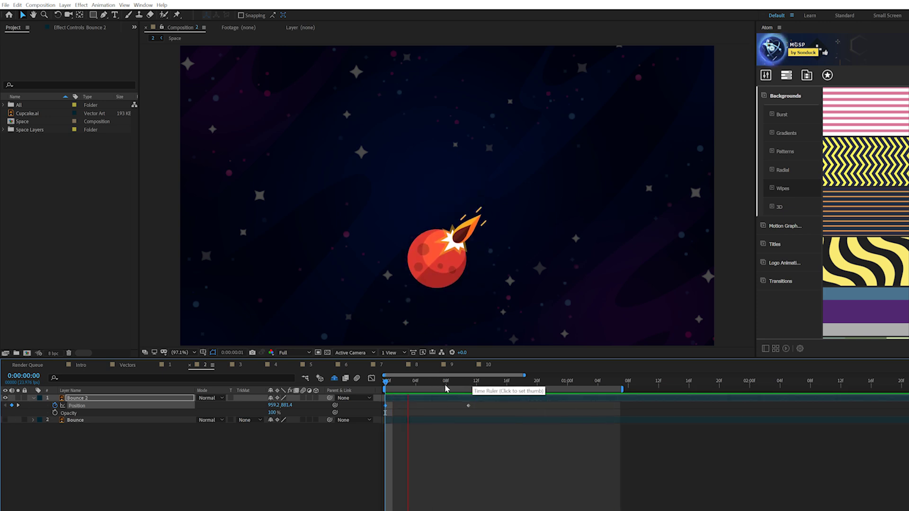
{"action": "key", "text": "space"}
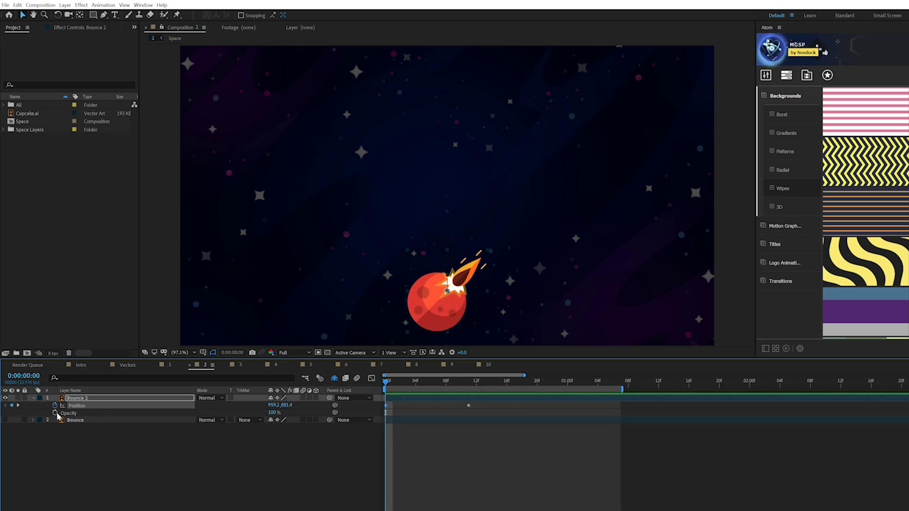
Keyframe Bounce 2's Opacity from 0% at the start to 100%, and move the ending Position and Opacity keyframes to frame 8.
{"action": "left_click", "coordinate": [55, 413]}
{"action": "left_click_drag", "start_coordinate": [385, 413], "coordinate": [469, 413]}
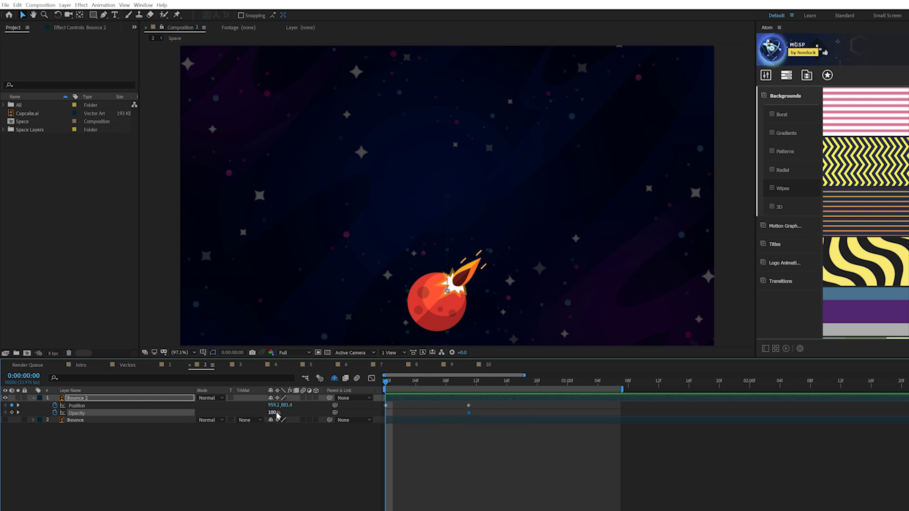
{"action": "left_click_drag", "start_coordinate": [269, 413], "coordinate": [222, 413]}
{"action": "key", "text": "space"}
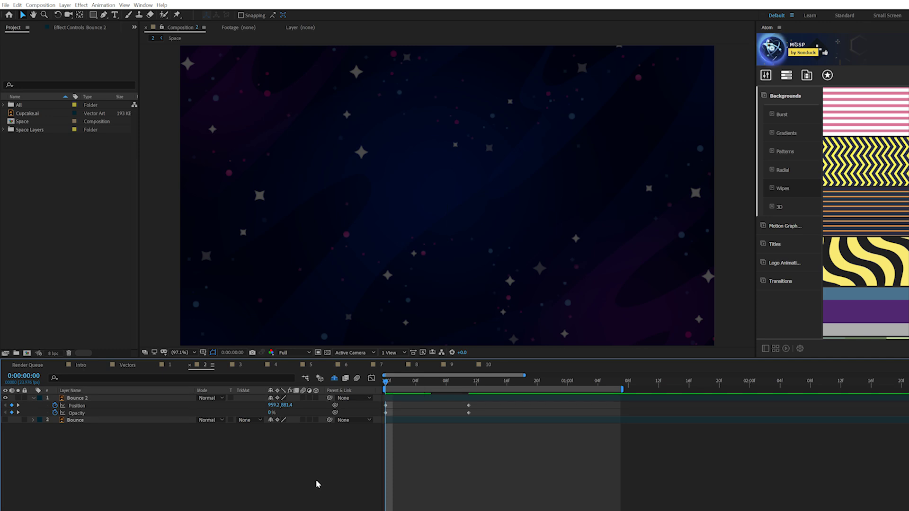
{"action": "left_click", "coordinate": [446, 386]}
Add alternating down-and-up Position keyframes at frames 13, 18 and 23, with Y about 544.4 at frame 18 and 675.4 at frame 23.
{"action": "left_click_drag", "start_coordinate": [446, 389], "coordinate": [484, 389]}
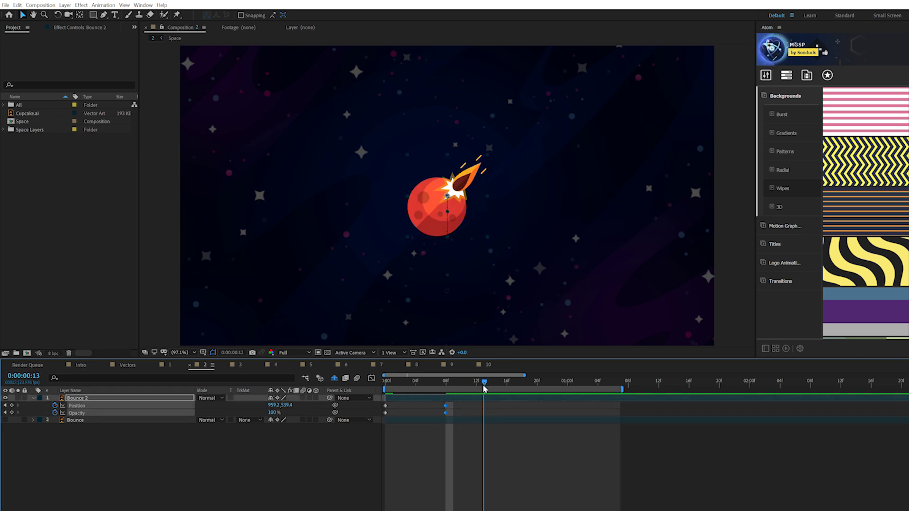
{"action": "left_click", "coordinate": [203, 501]}
{"action": "left_click_drag", "start_coordinate": [286, 406], "coordinate": [374, 411]}
{"action": "left_click_drag", "start_coordinate": [496, 387], "coordinate": [523, 389]}
{"action": "left_click_drag", "start_coordinate": [279, 406], "coordinate": [183, 406]}
{"action": "left_click_drag", "start_coordinate": [526, 382], "coordinate": [560, 382]}
{"action": "left_click_drag", "start_coordinate": [294, 405], "coordinate": [345, 410]}
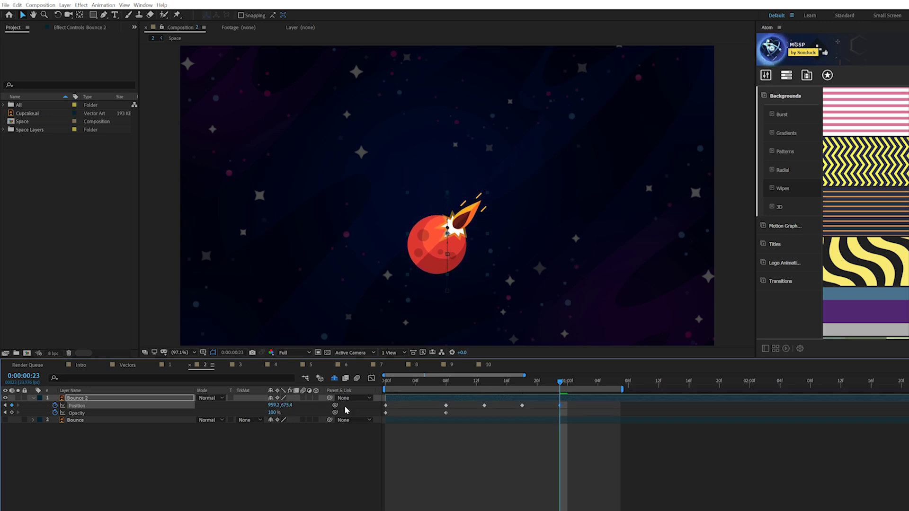
Copy an earlier Position keyframe of Bounce 2 and paste it at 0:00:01:04.
{"action": "left_click_drag", "start_coordinate": [590, 382], "coordinate": [598, 381]}
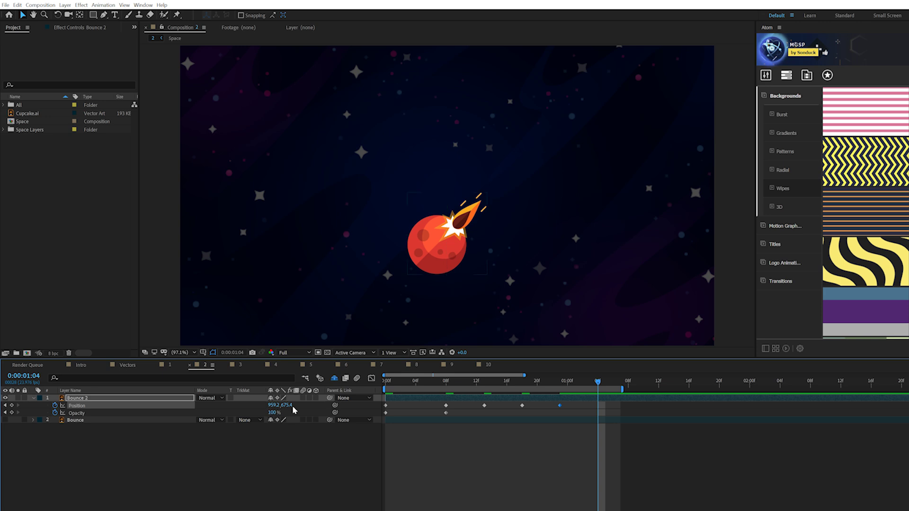
{"action": "left_click", "coordinate": [484, 406]}
{"action": "key", "text": "ctrl+c"}
{"action": "key", "text": "ctrl+v"}
Tighten the bounce timing by moving the Position keyframes to about frames 5, 7, 10, 13 and 16, and preview it.
{"action": "left_click_drag", "start_coordinate": [476, 412], "coordinate": [600, 403]}
{"action": "left_click_drag", "start_coordinate": [485, 408], "coordinate": [463, 410]}
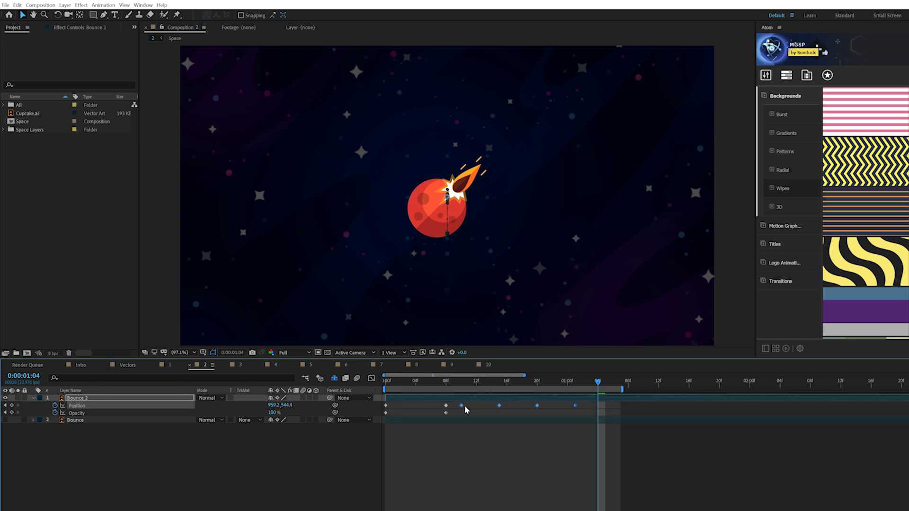
{"action": "left_click", "coordinate": [497, 410]}
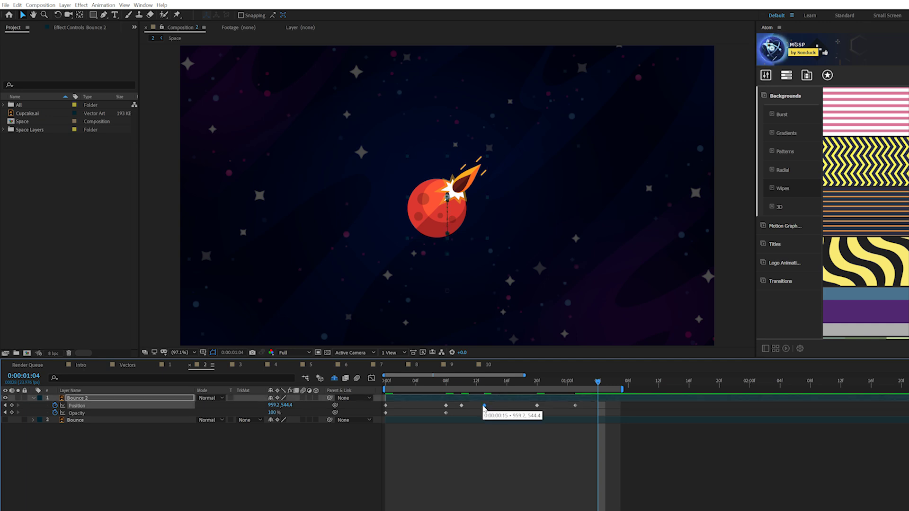
{"action": "left_click_drag", "start_coordinate": [531, 408], "coordinate": [504, 408]}
{"action": "left_click_drag", "start_coordinate": [577, 408], "coordinate": [530, 408]}
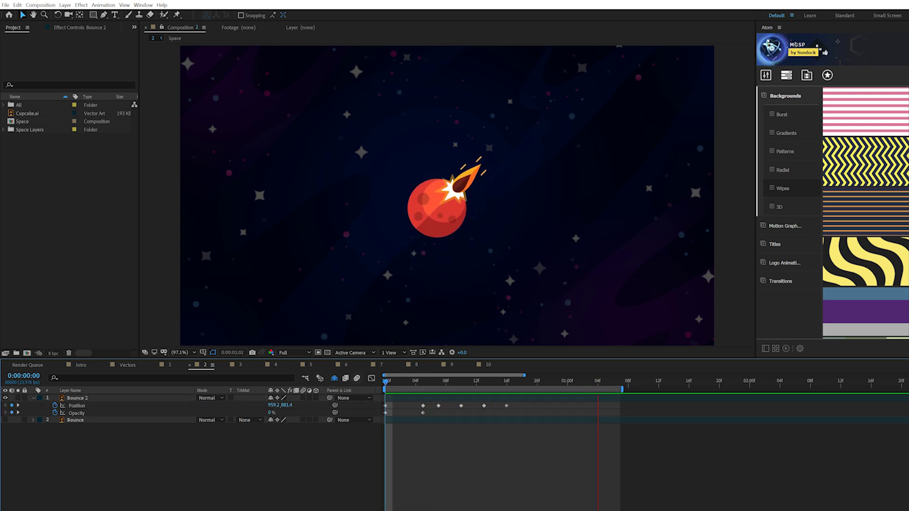
{"action": "key", "text": "space"}
Apply Easy Ease to all Position and Opacity keyframes of Bounce 2 and scrub through the motion.
{"action": "left_click_drag", "start_coordinate": [538, 404], "coordinate": [379, 412]}
{"action": "key", "text": "F9"}
{"action": "left_click_drag", "start_coordinate": [442, 425], "coordinate": [372, 410]}
{"action": "left_click_drag", "start_coordinate": [403, 382], "coordinate": [445, 382]}
Try to move the last Position keyframe of Bounce 2 to frame 20.
{"action": "left_click", "coordinate": [507, 406]}
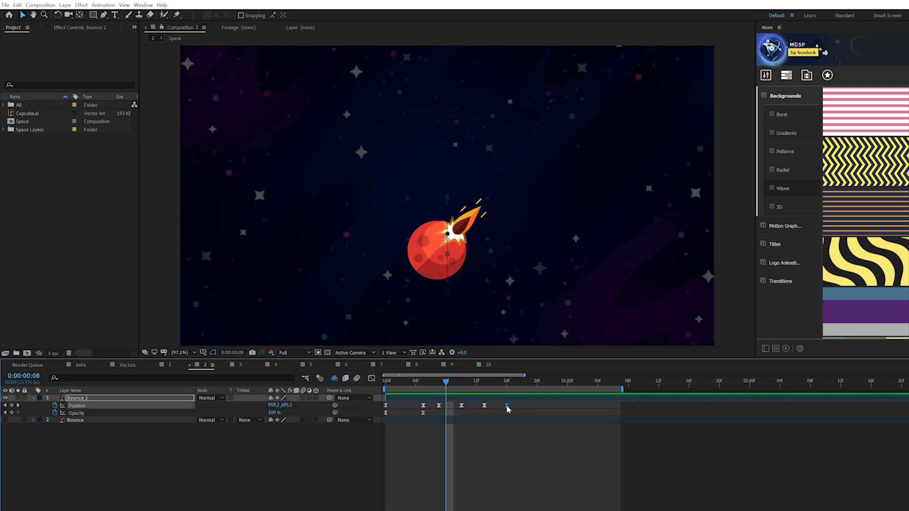
{"action": "left_click_drag", "start_coordinate": [522, 408], "coordinate": [537, 407]}
{"action": "left_click", "coordinate": [481, 469]}
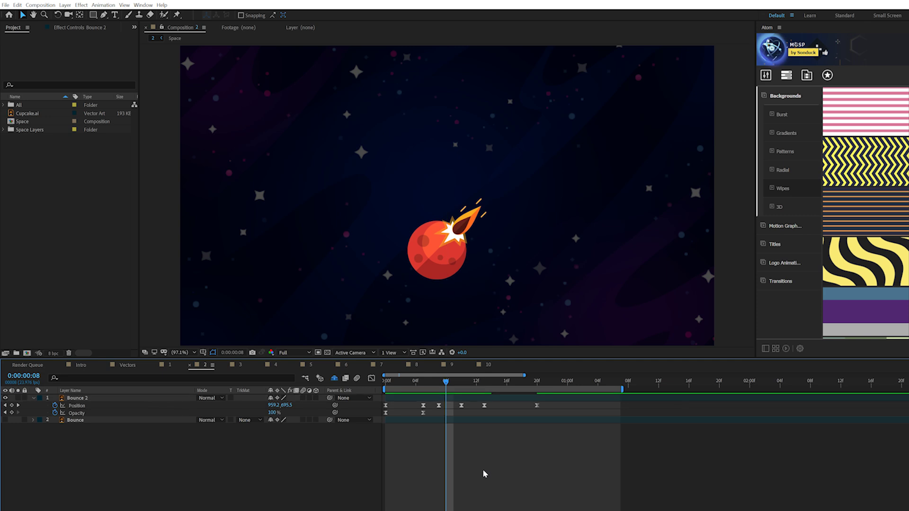
{"action": "key", "text": "ctrl+z"}
{"action": "key", "text": "space"}
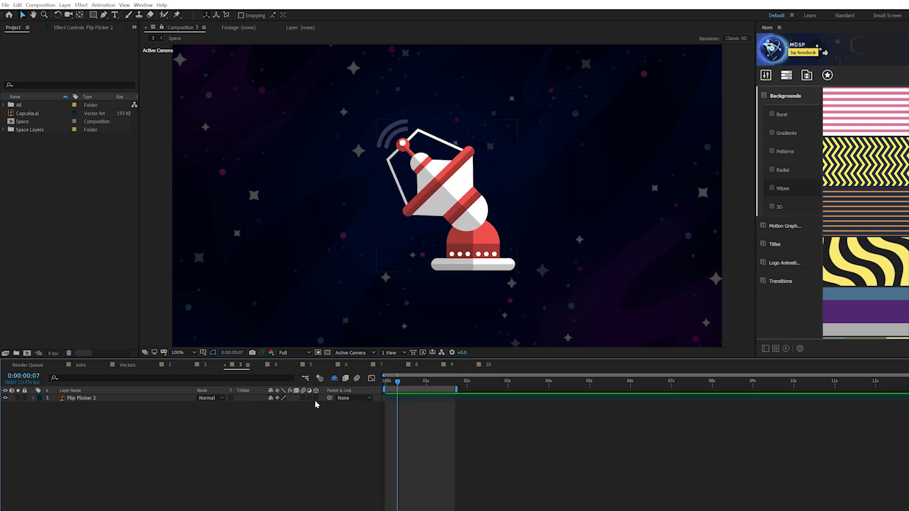
Make the Flip Flicker 2 layer 3D and display its rotation properties.
{"action": "left_click", "coordinate": [315, 398]}
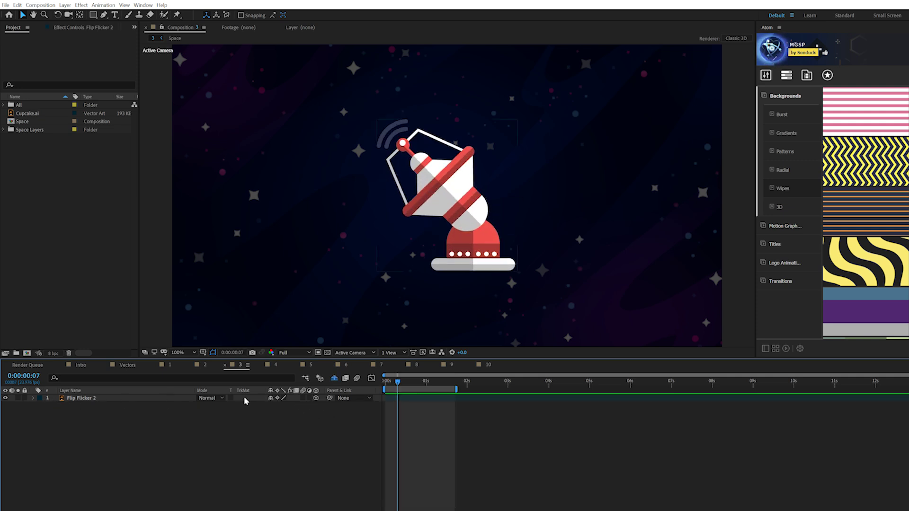
{"action": "left_click", "coordinate": [82, 399]}
{"action": "key", "text": "r"}
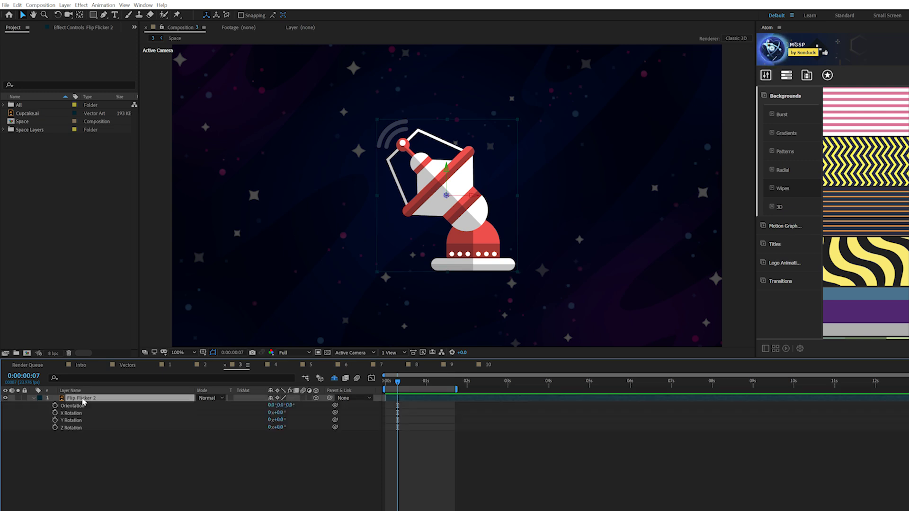
Animate the X Rotation of Flip Flicker 2 from -90° at frame 0 to 0° at frame 16.
{"action": "left_click", "coordinate": [383, 385]}
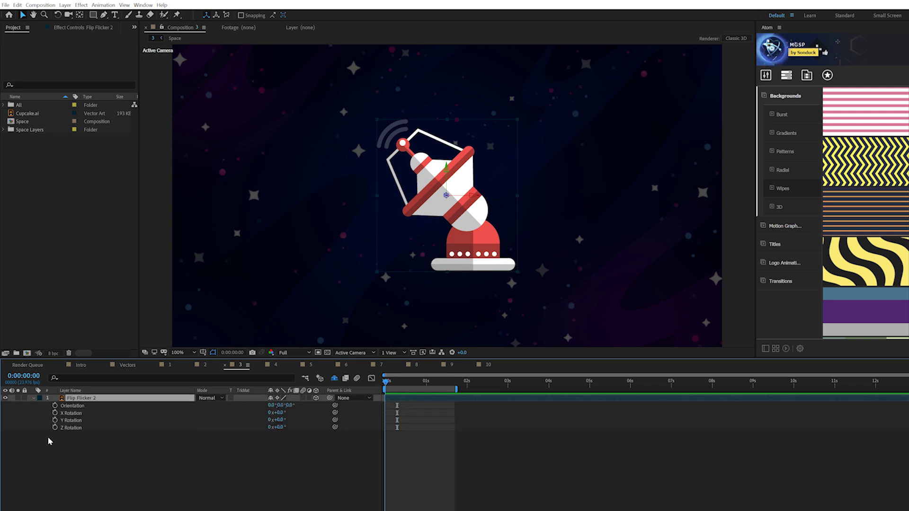
{"action": "left_click", "coordinate": [55, 412]}
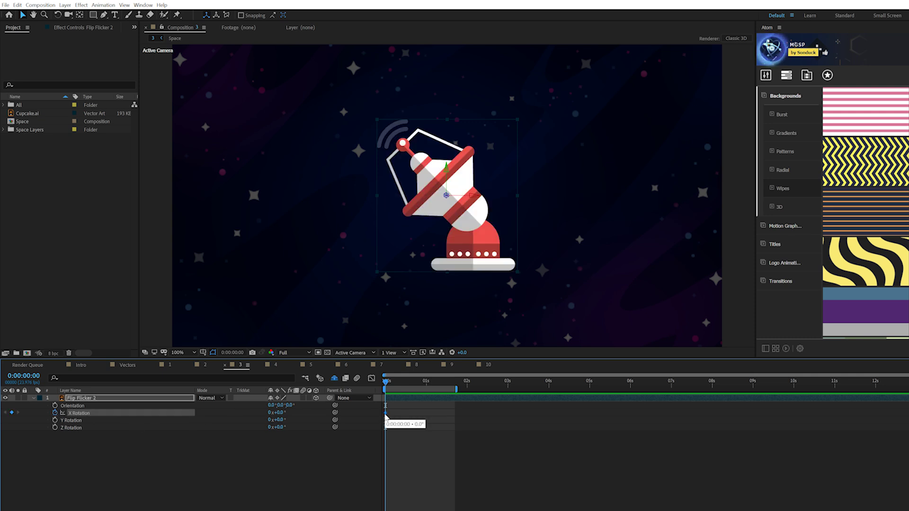
{"action": "left_click_drag", "start_coordinate": [385, 416], "coordinate": [413, 414]}
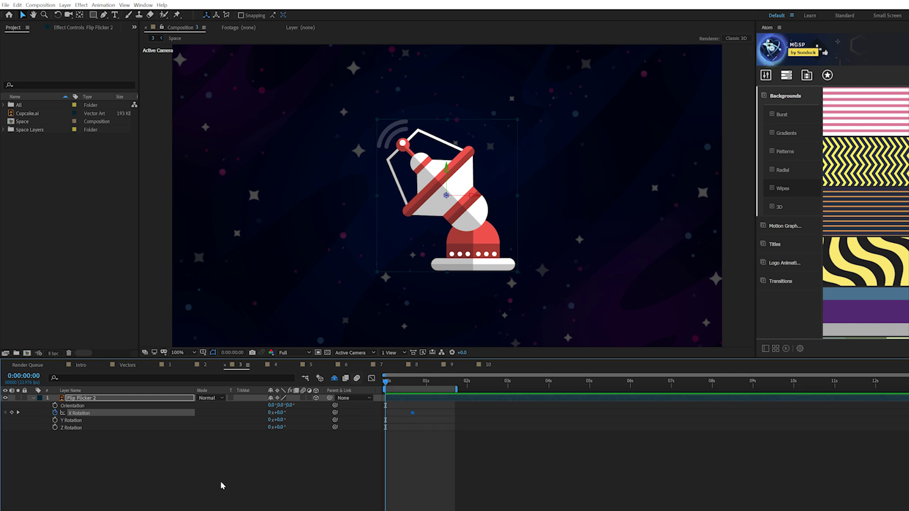
{"action": "left_click_drag", "start_coordinate": [278, 414], "coordinate": [243, 414]}
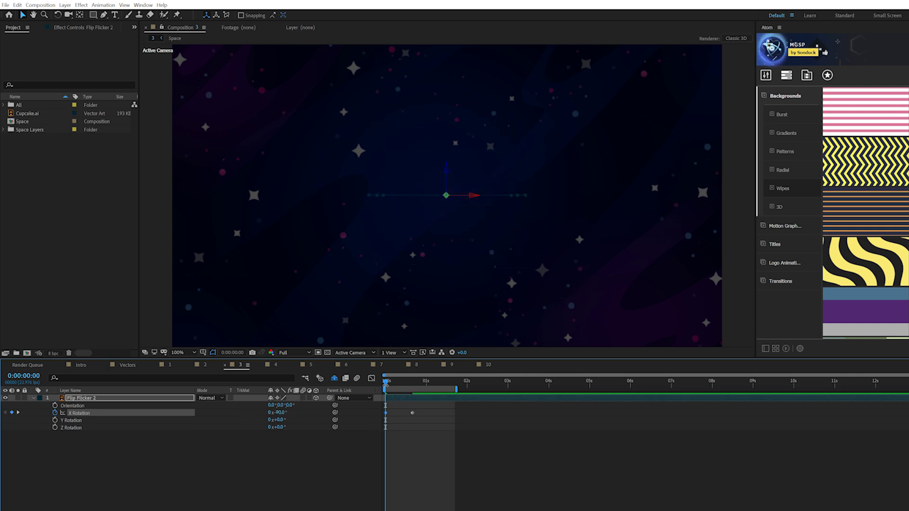
{"action": "left_click_drag", "start_coordinate": [388, 384], "coordinate": [414, 383]}
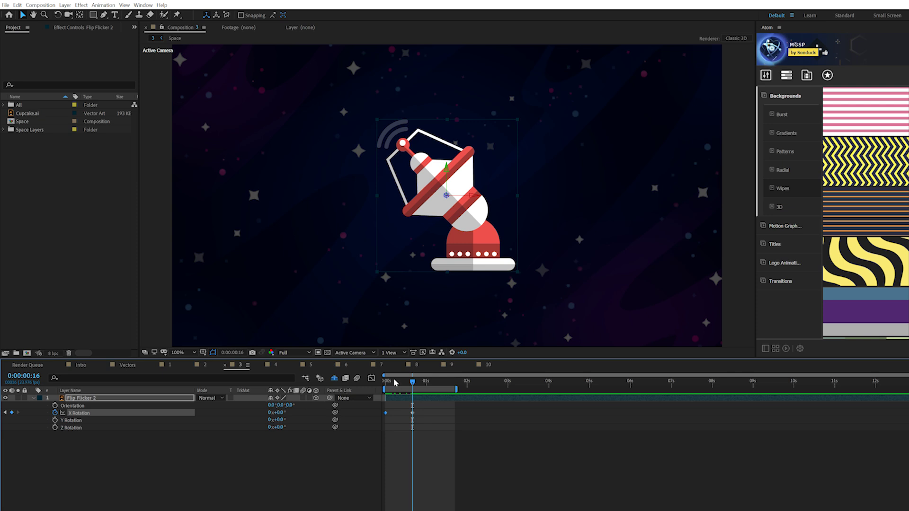
Set the X Rotation keyframe at frame 16 to 47° and preview the flip.
{"action": "left_click_drag", "start_coordinate": [394, 384], "coordinate": [413, 386]}
{"action": "left_click_drag", "start_coordinate": [279, 412], "coordinate": [298, 412]}
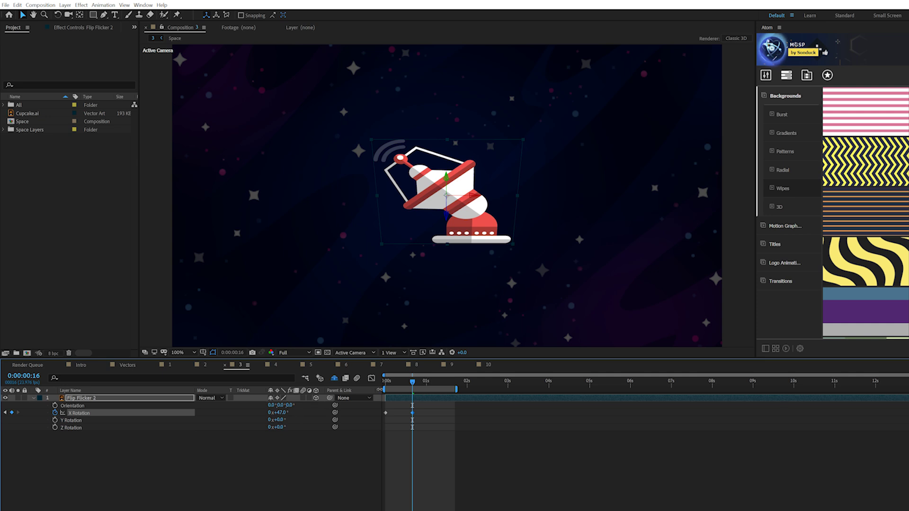
{"action": "left_click_drag", "start_coordinate": [406, 383], "coordinate": [379, 384]}
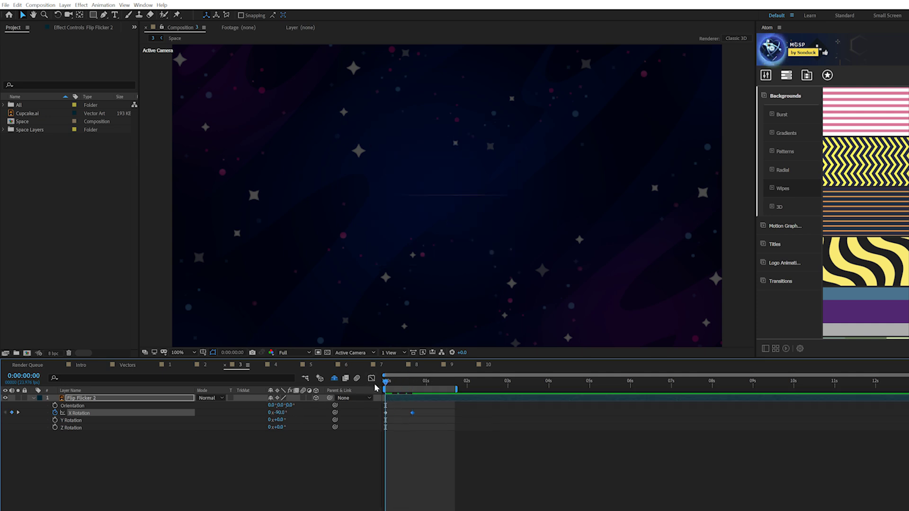
{"action": "key", "text": "space"}
Add X Rotation keyframes of -25° at 0:00:01:00 and 19° at 0:00:01:07.
{"action": "left_click_drag", "start_coordinate": [387, 385], "coordinate": [426, 381]}
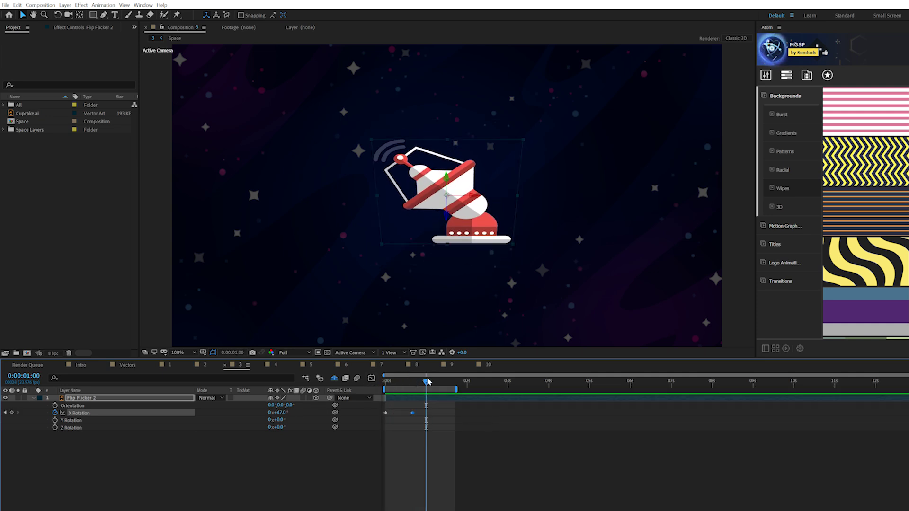
{"action": "left_click_drag", "start_coordinate": [286, 414], "coordinate": [260, 415]}
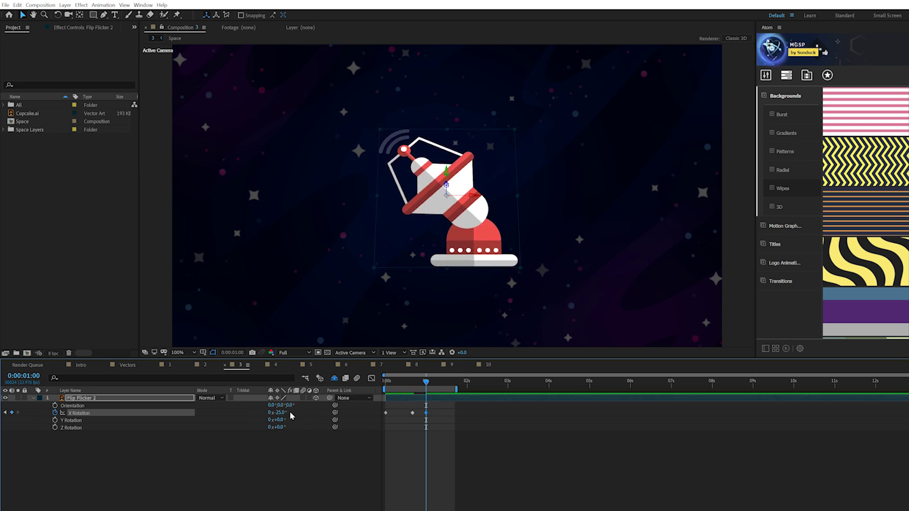
{"action": "left_click_drag", "start_coordinate": [430, 383], "coordinate": [438, 382]}
{"action": "left_click_drag", "start_coordinate": [283, 415], "coordinate": [299, 414]}
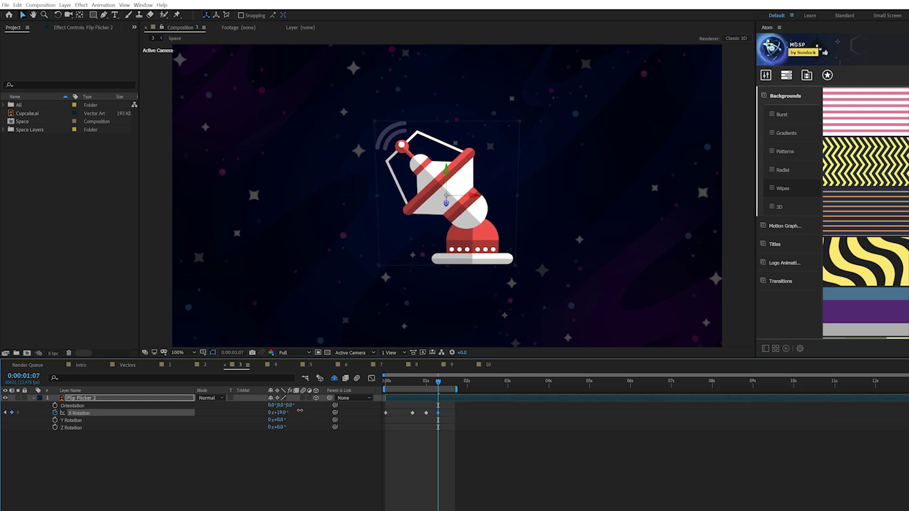
Add a final X Rotation keyframe of 0° at 0:00:01:14 and apply Easy Ease to the first and last keyframes.
{"action": "left_click_drag", "start_coordinate": [445, 382], "coordinate": [451, 384]}
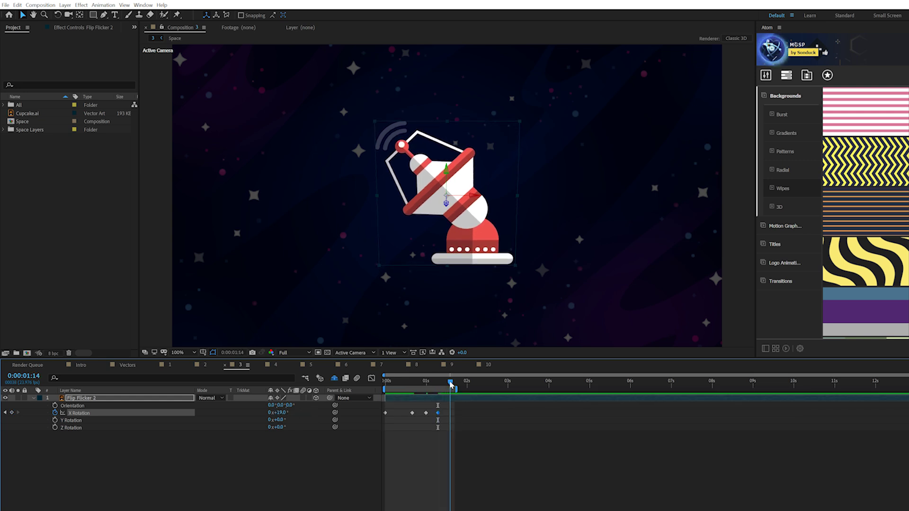
{"action": "left_click_drag", "start_coordinate": [287, 413], "coordinate": [293, 413]}
{"action": "left_click", "coordinate": [283, 413]}
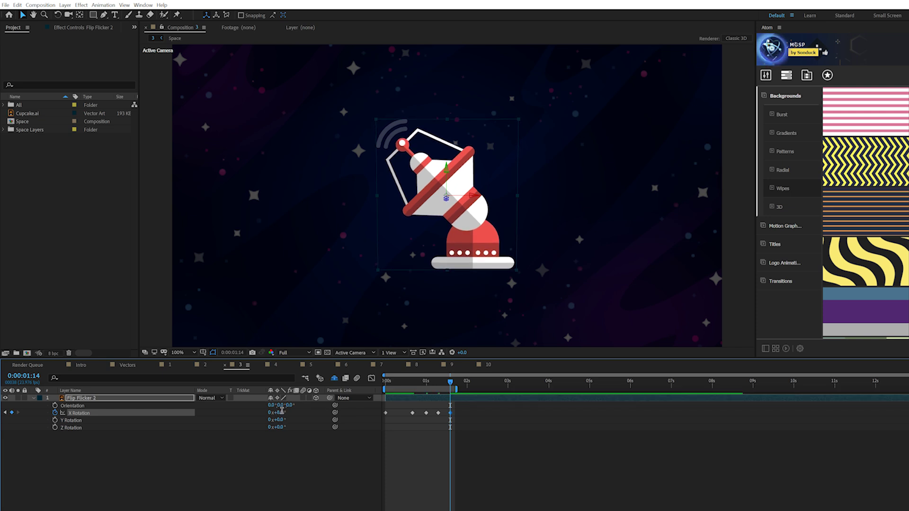
{"action": "type", "text": "0"}
{"action": "left_click", "coordinate": [282, 491]}
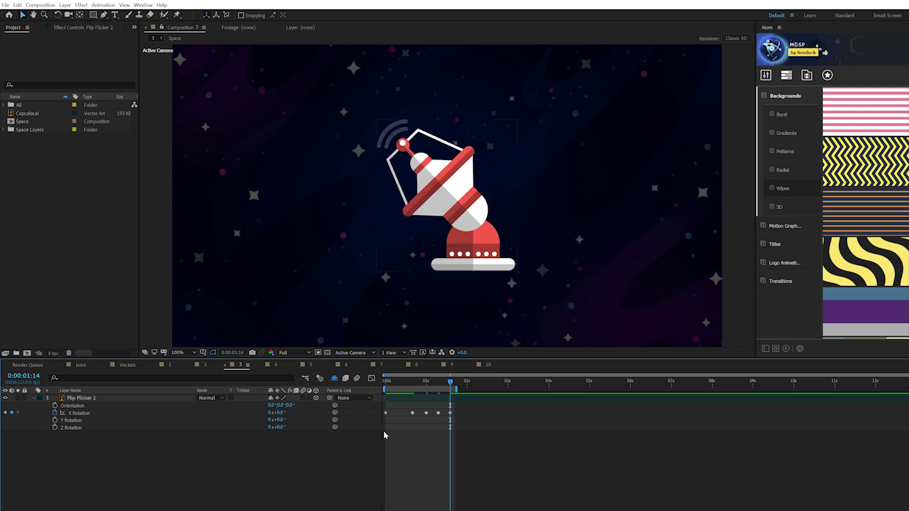
{"action": "left_click", "coordinate": [449, 413]}
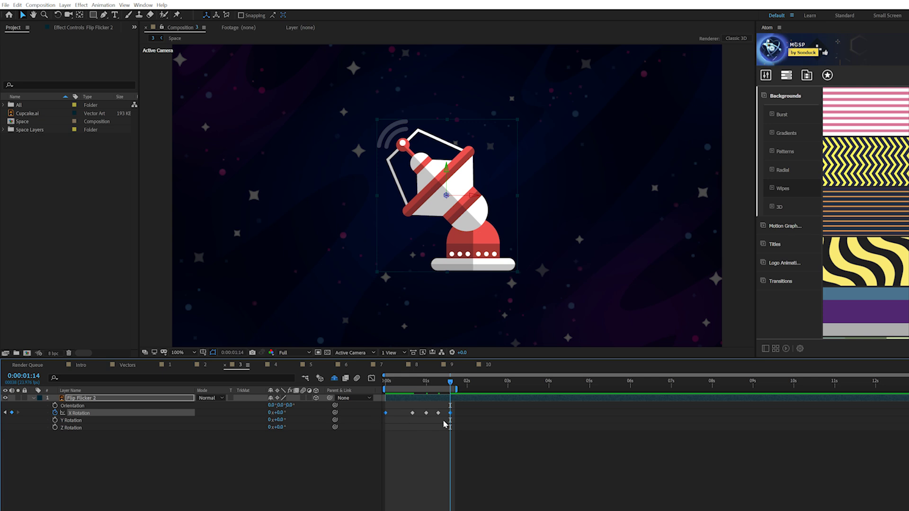
{"action": "key", "text": "Home"}
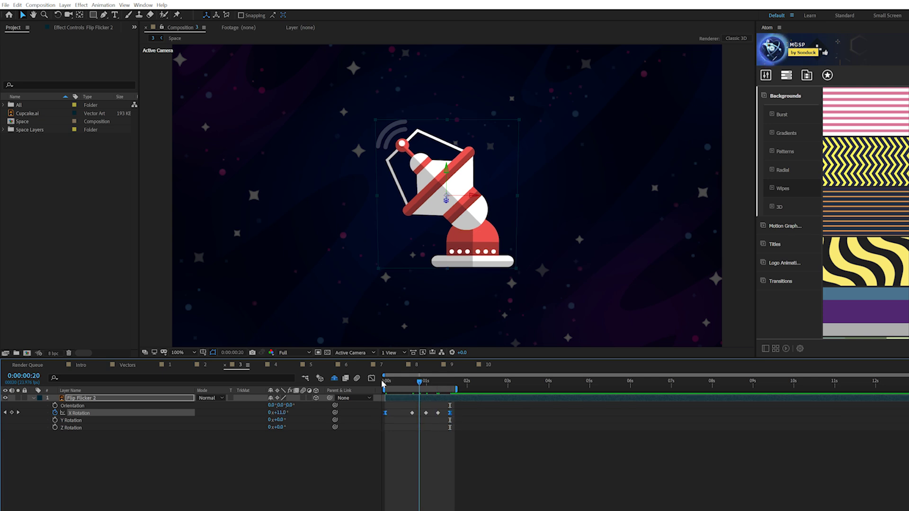
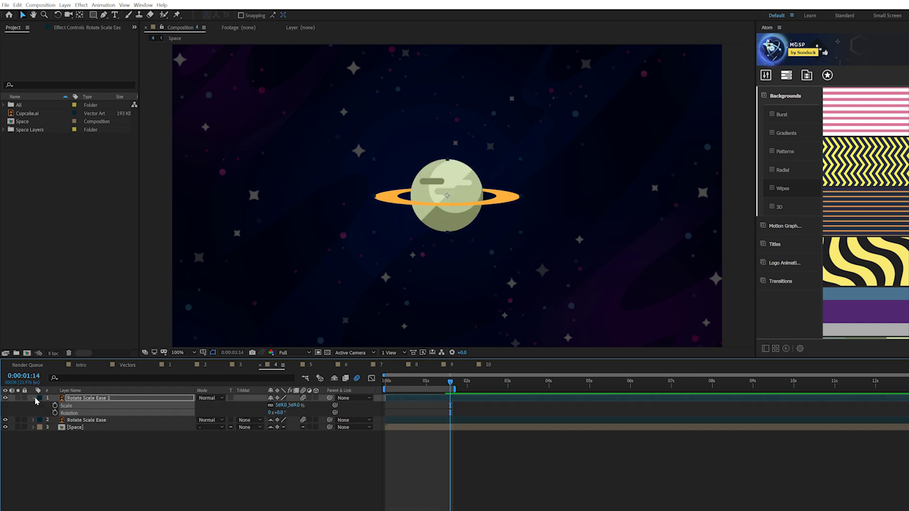
Keyframe Scale and Rotation of Rotate Scale Ease 2 at 0:00:01:06, set Rotation to 1x and Scale to 0% at frame 0, and preview it.
{"action": "left_click", "coordinate": [436, 381]}
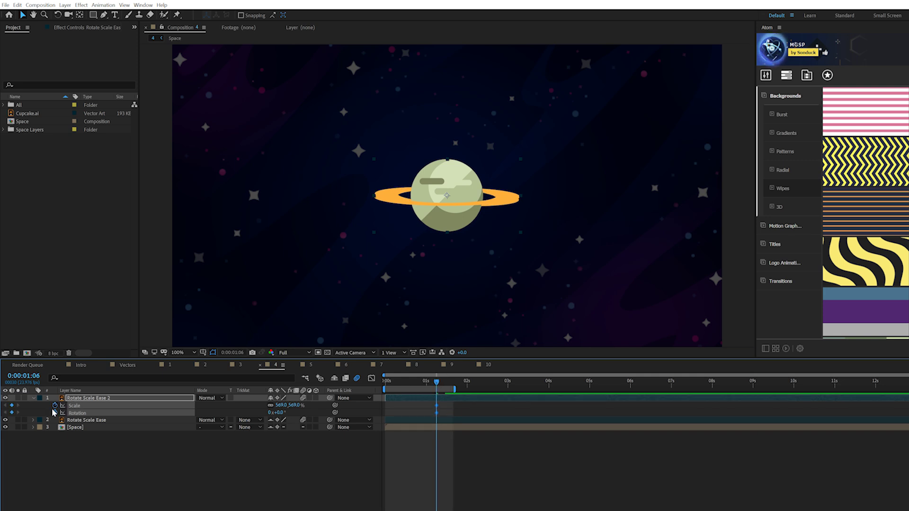
{"action": "left_click_drag", "start_coordinate": [380, 384], "coordinate": [381, 384]}
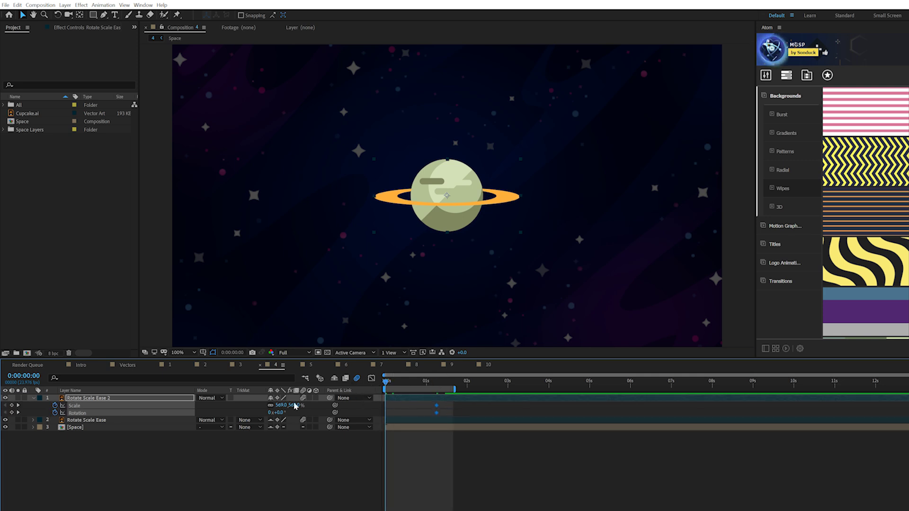
{"action": "left_click", "coordinate": [273, 468]}
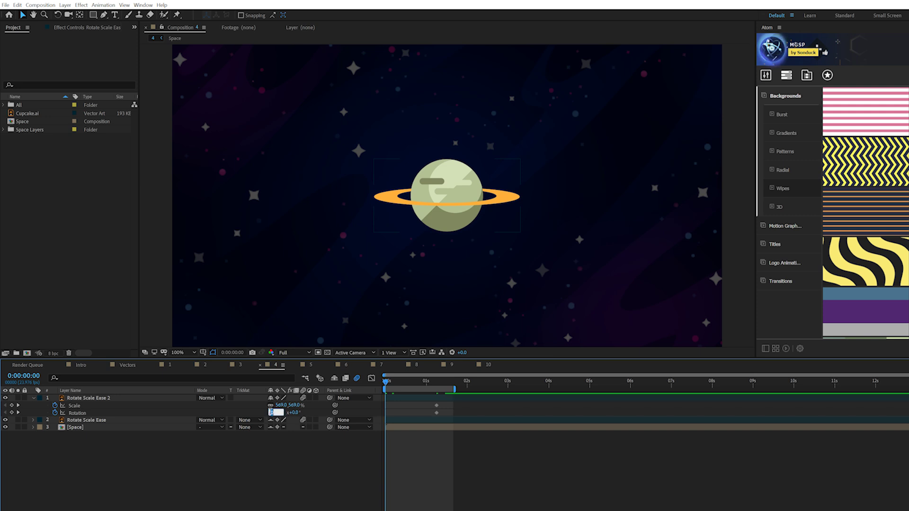
{"action": "left_click", "coordinate": [280, 407]}
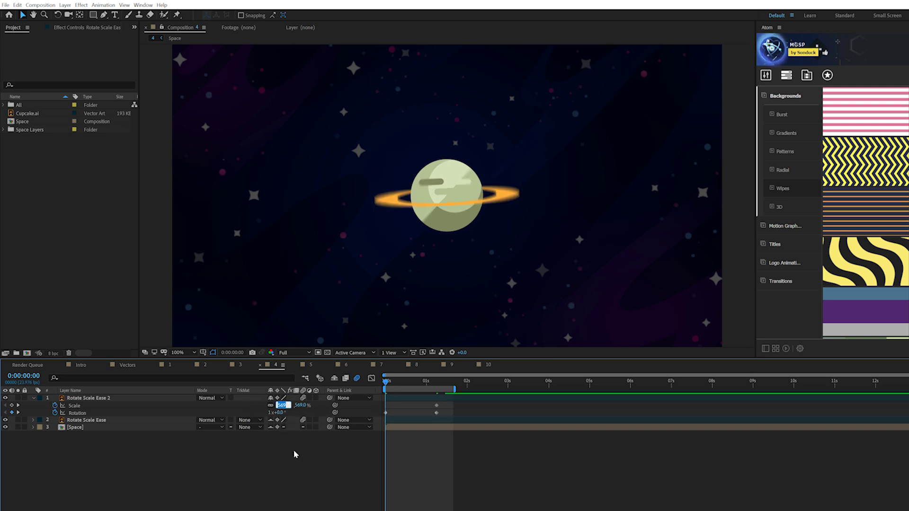
{"action": "type", "text": "0"}
{"action": "key", "text": "Return"}
{"action": "key", "text": "space"}
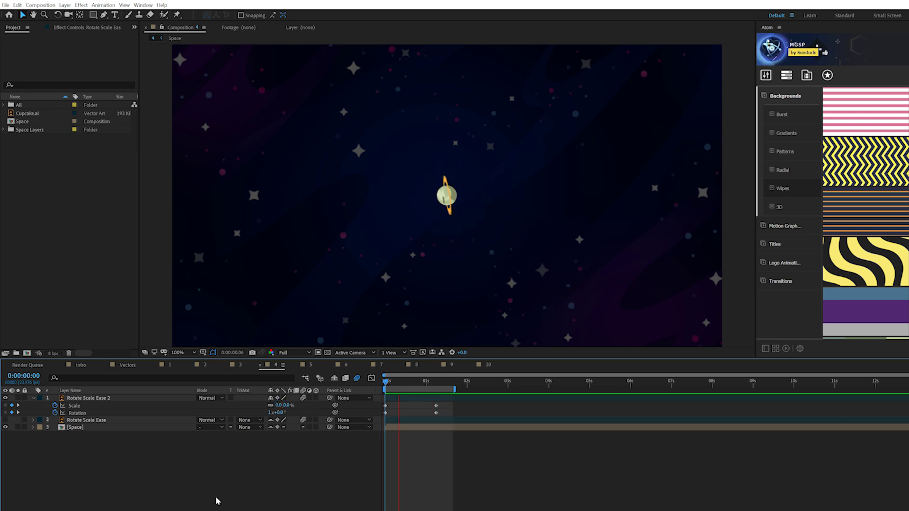
{"action": "key", "text": "space"}
Apply Easy Ease to all Scale and Rotation keyframes and move the end keyframes to frame 23.
{"action": "left_click_drag", "start_coordinate": [429, 418], "coordinate": [371, 415]}
{"action": "left_click", "coordinate": [412, 422]}
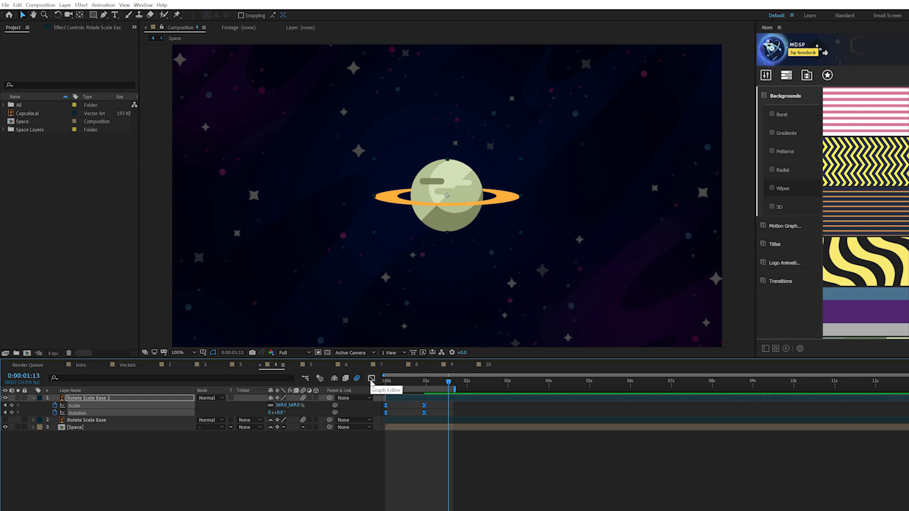
In the Graph Editor, extend the last Scale keyframe's ease handle all the way back to the first frame.
{"action": "left_click", "coordinate": [371, 380]}
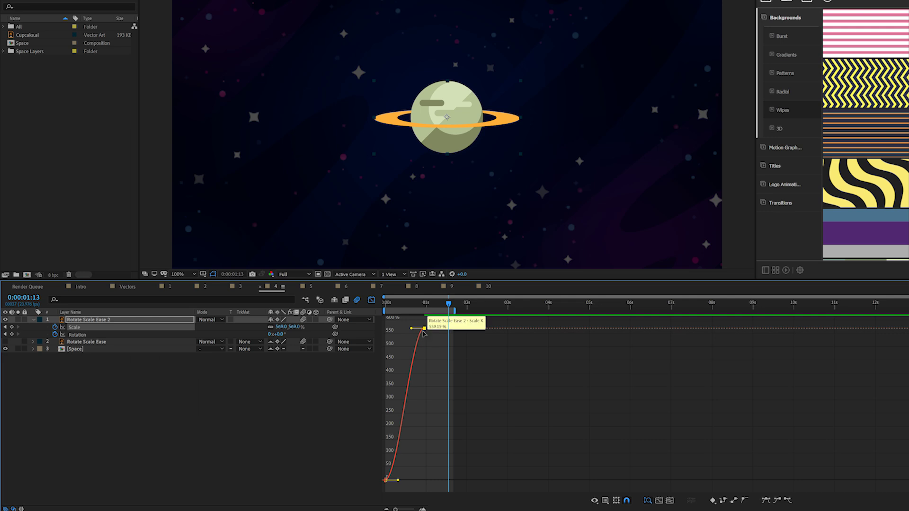
{"action": "left_click", "coordinate": [424, 406]}
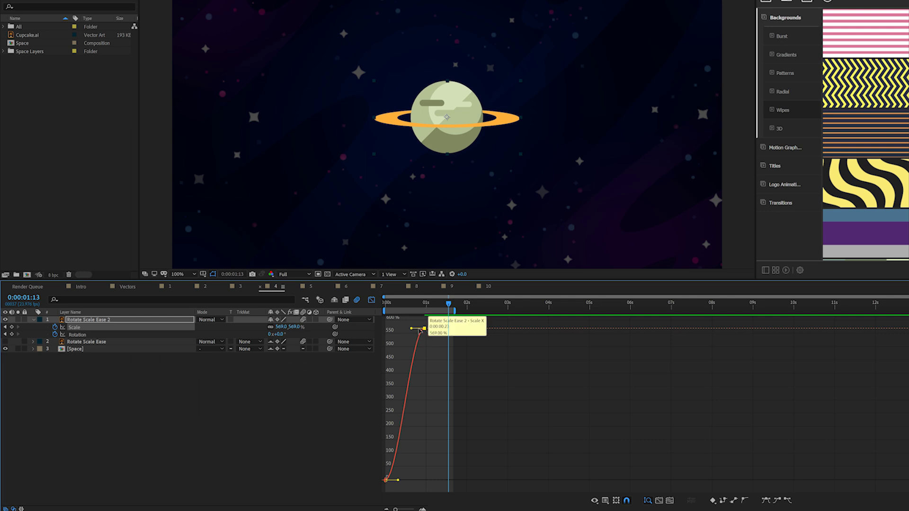
{"action": "left_click_drag", "start_coordinate": [398, 332], "coordinate": [386, 332]}
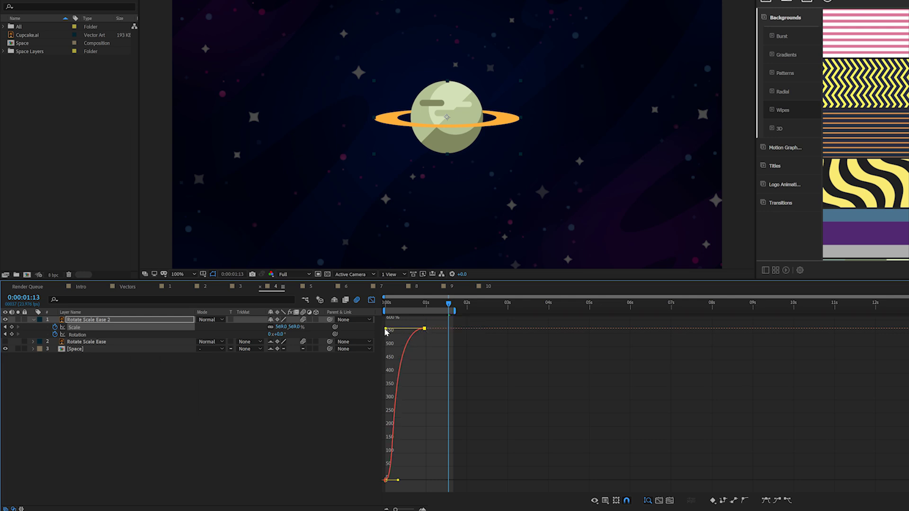
Extend the last Rotation keyframe's ease handle back to the first frame, close the Graph Editor and preview the animation.
{"action": "left_click", "coordinate": [86, 335]}
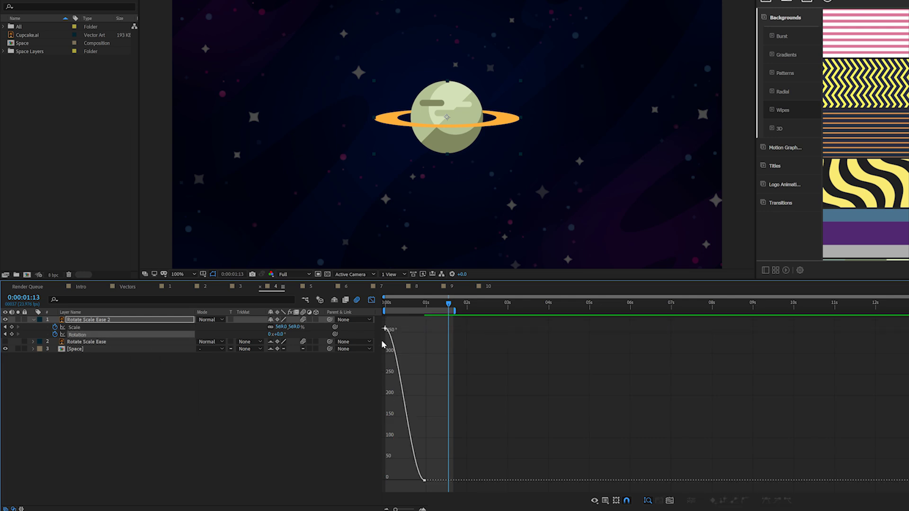
{"action": "double_click", "coordinate": [425, 481]}
{"action": "left_click_drag", "start_coordinate": [411, 482], "coordinate": [387, 480]}
{"action": "key", "text": "space"}
{"action": "key", "text": "shift+F3"}
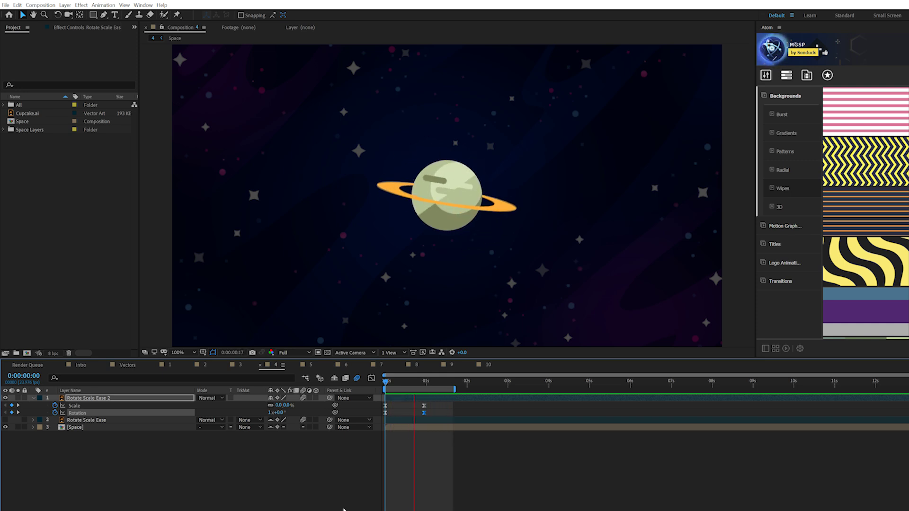
{"action": "key", "text": "shift+period"}
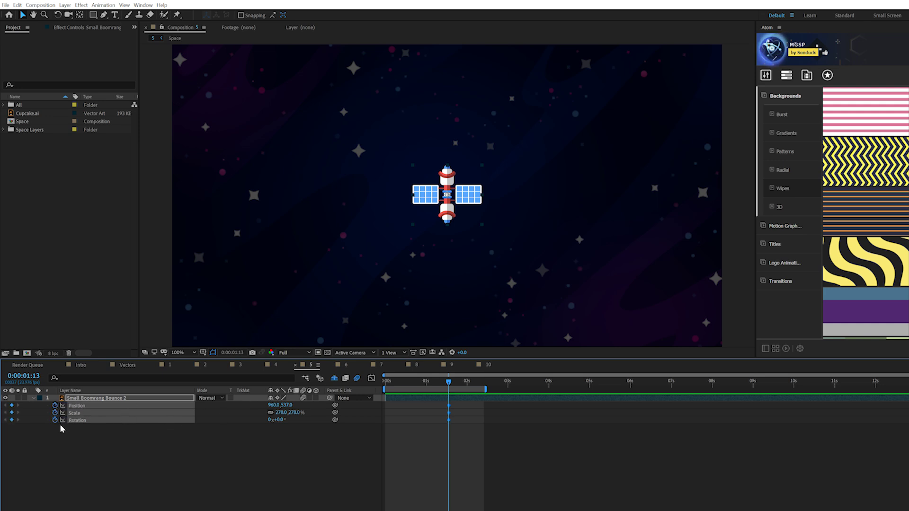
At frame 0 of Small Boomrang Bounce 2, set Y Position to 255, Rotation to 1x+135° and Scale to 0%, and preview it.
{"action": "left_click_drag", "start_coordinate": [396, 385], "coordinate": [384, 385]}
{"action": "left_click", "coordinate": [263, 447]}
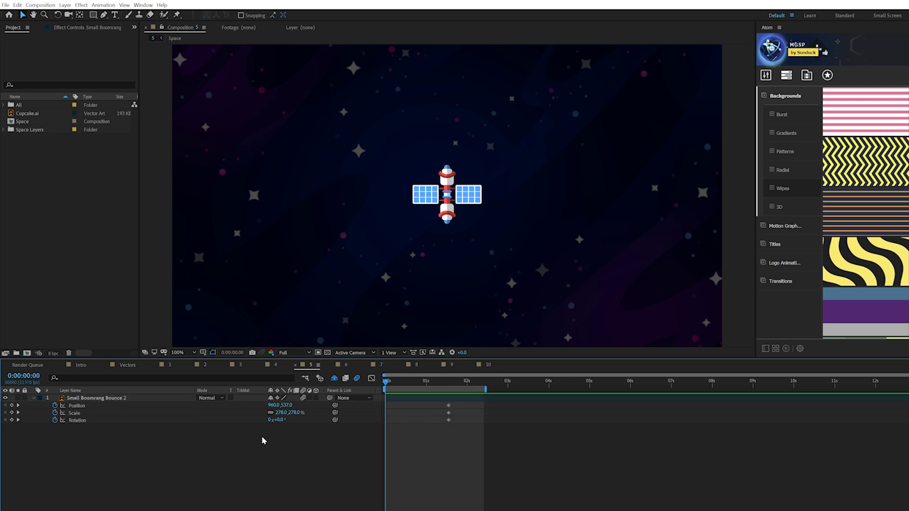
{"action": "left_click_drag", "start_coordinate": [284, 406], "coordinate": [168, 405]}
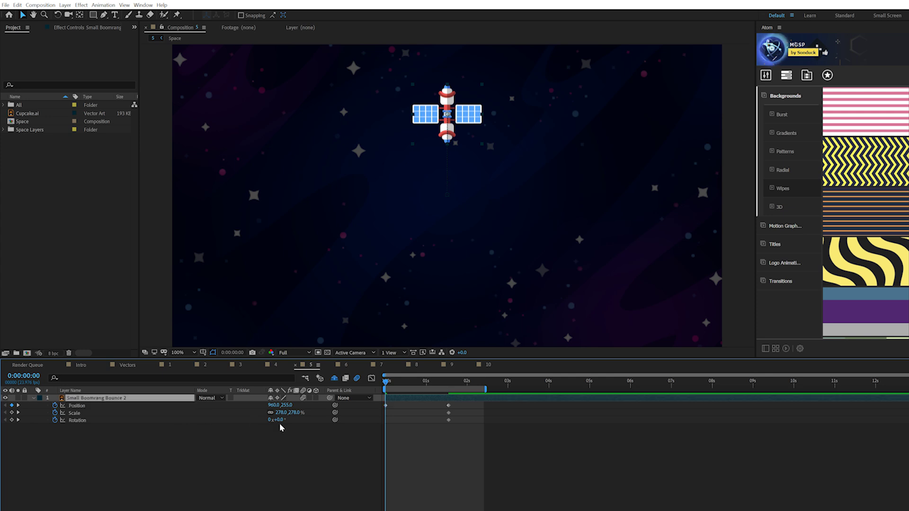
{"action": "left_click_drag", "start_coordinate": [281, 420], "coordinate": [500, 429]}
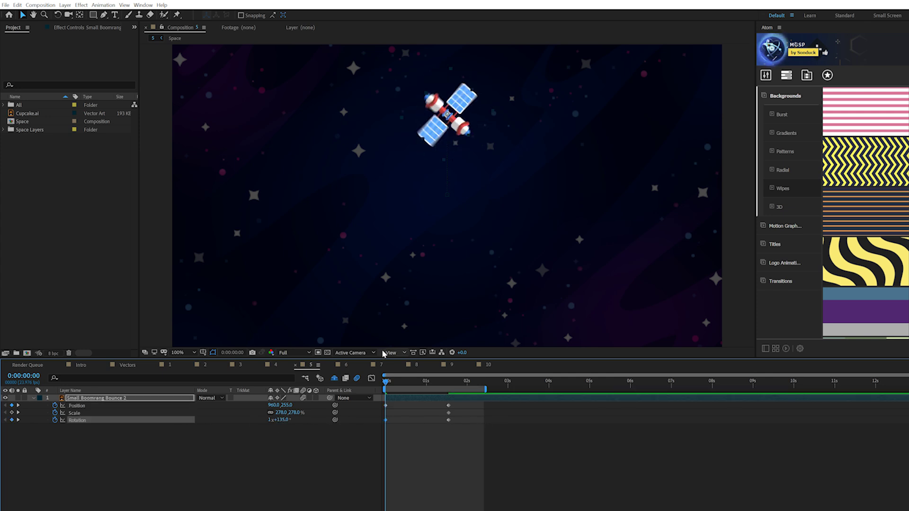
{"action": "left_click", "coordinate": [283, 413]}
{"action": "key", "text": "Return"}
{"action": "key", "text": "space"}
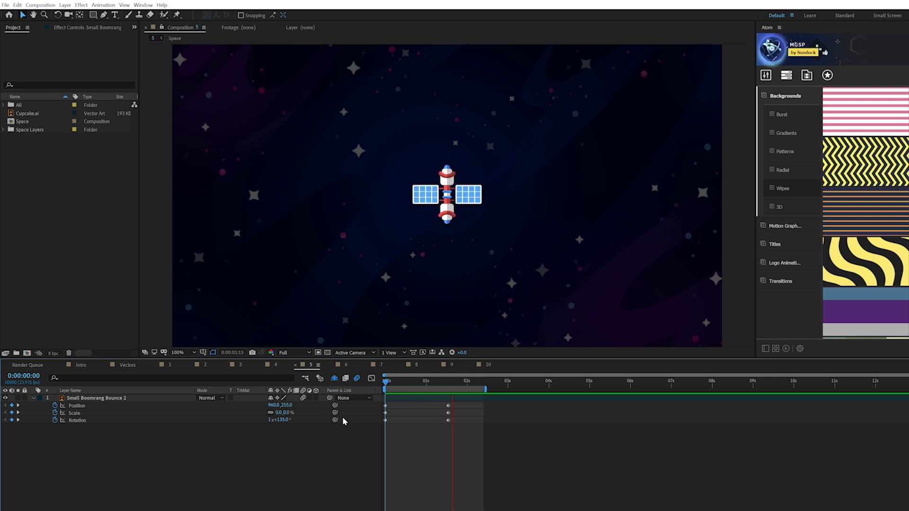
Add a middle Position keyframe to Small Boomrang Bounce 2 near frame 23, lowering the satellite to Y 768.3.
{"action": "left_click", "coordinate": [421, 382]}
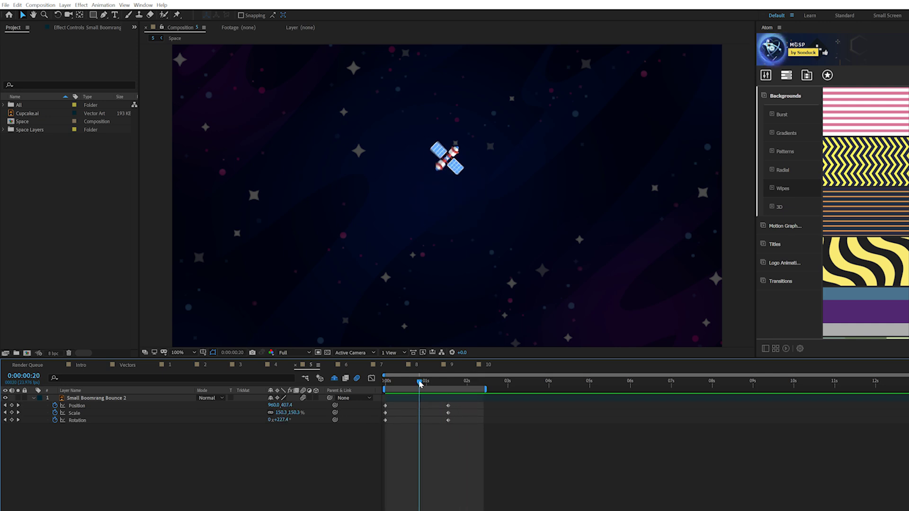
{"action": "mouse_move", "coordinate": [420, 383]}
{"action": "left_mouse_down"}
{"action": "mouse_move", "coordinate": [402, 384]}
{"action": "mouse_move", "coordinate": [425, 383]}
{"action": "left_mouse_up"}
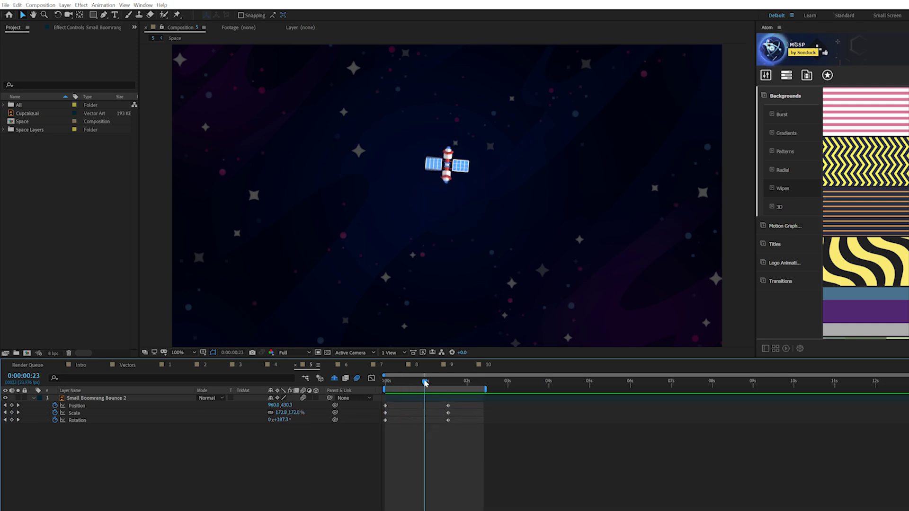
{"action": "left_click", "coordinate": [153, 405]}
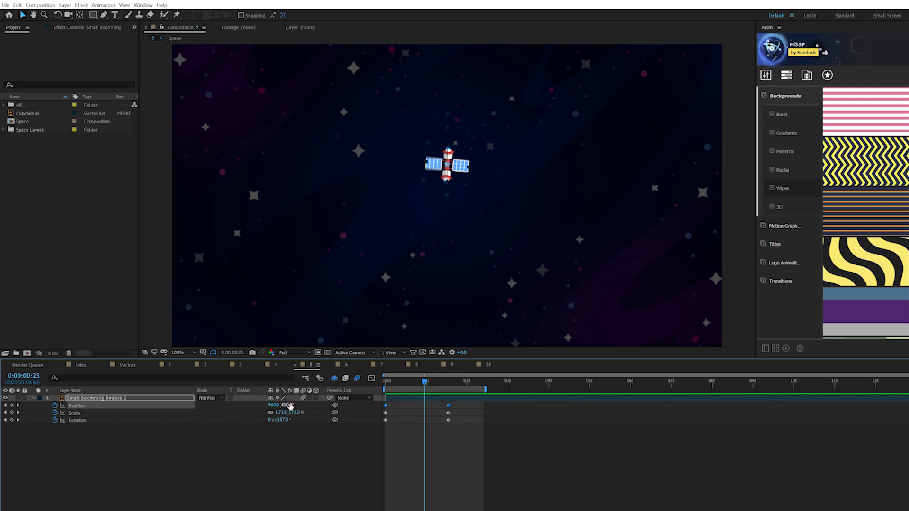
{"action": "left_click_drag", "start_coordinate": [286, 405], "coordinate": [421, 416]}
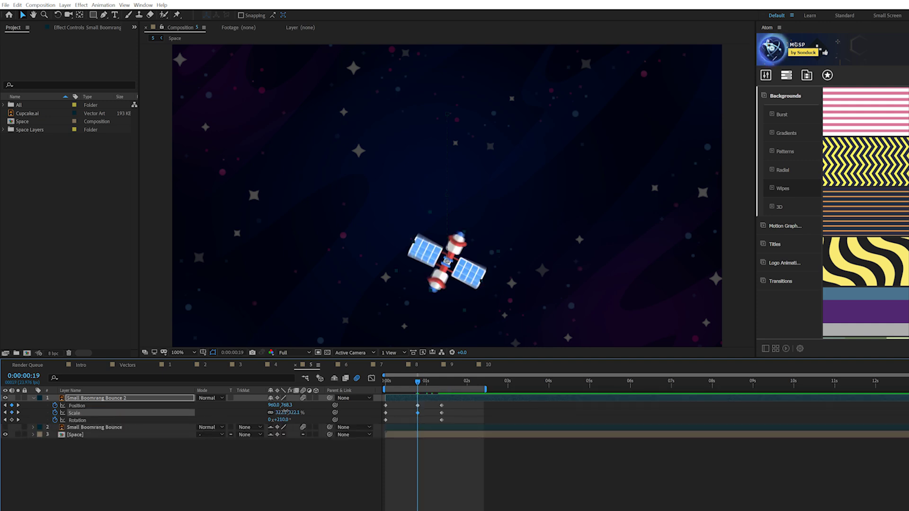
Reduce the Scale at the middle keyframe of Small Boomrang Bounce 2 and preview the animation from the first frame.
{"action": "left_click_drag", "start_coordinate": [286, 412], "coordinate": [163, 429]}
{"action": "left_click_drag", "start_coordinate": [417, 412], "coordinate": [380, 428]}
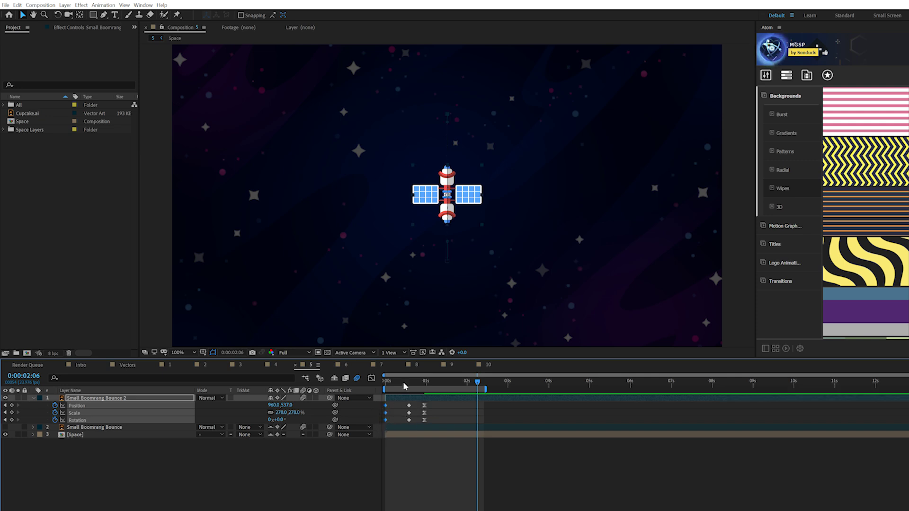
{"action": "key", "text": "Home"}
{"action": "key", "text": "space"}
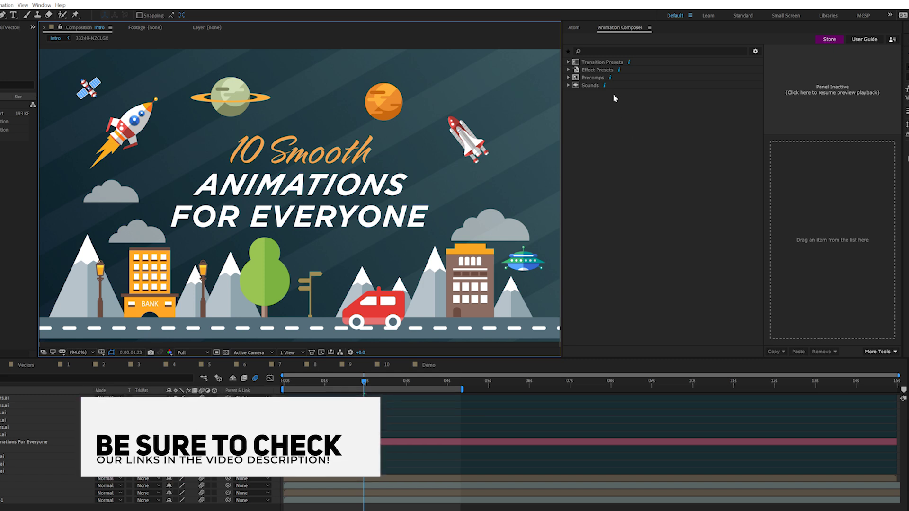
Browse Animation Composer's 2D Position transition presets, examining Bounce Position 3, Ease In Position 3 - Quint and Ease InOut Position 2 - Cubic.
{"action": "left_click", "coordinate": [569, 64]}
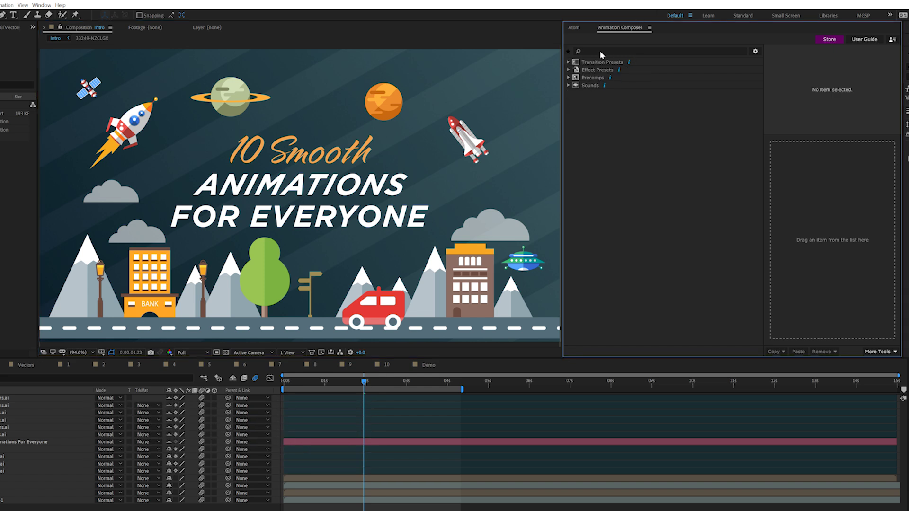
{"action": "left_click", "coordinate": [569, 62]}
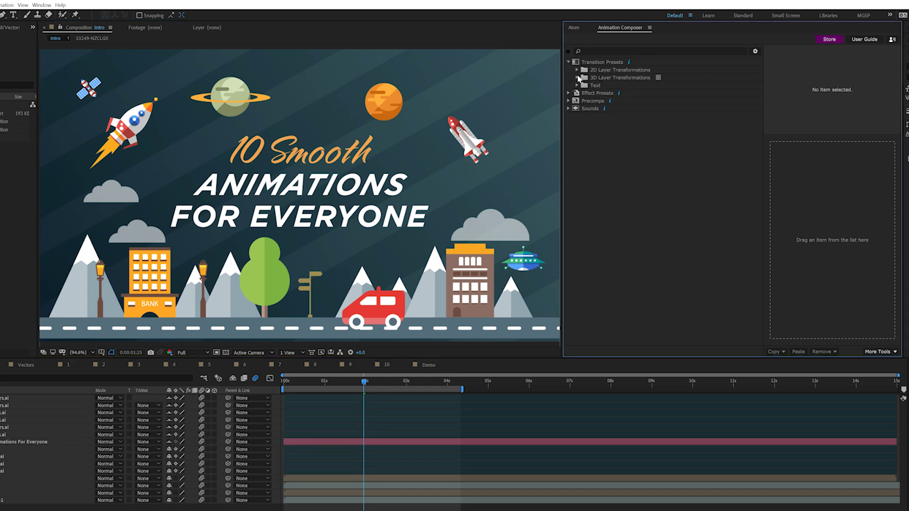
{"action": "left_click", "coordinate": [576, 71]}
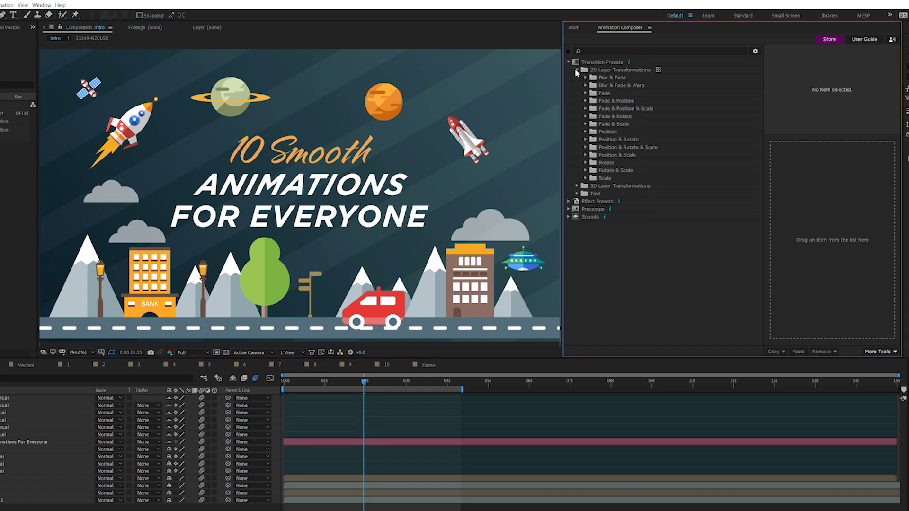
{"action": "left_click", "coordinate": [586, 132]}
{"action": "left_click", "coordinate": [627, 155]}
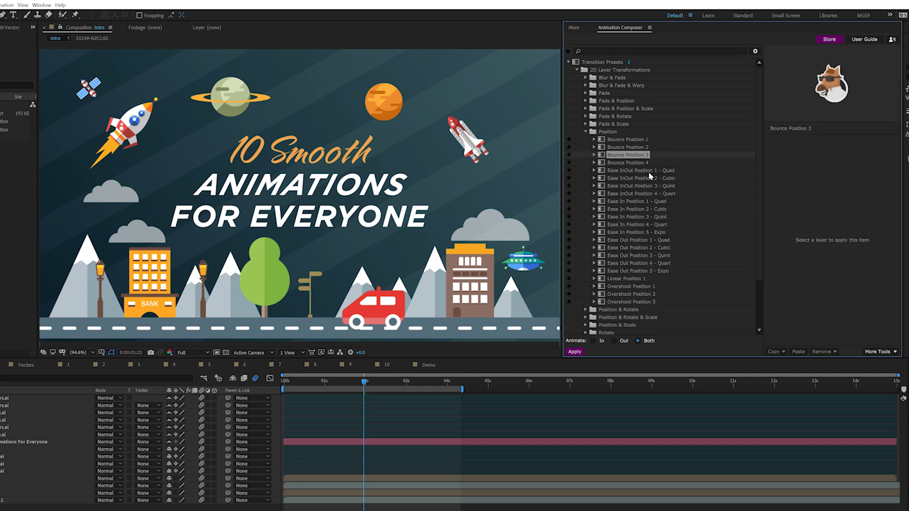
{"action": "left_click", "coordinate": [632, 217]}
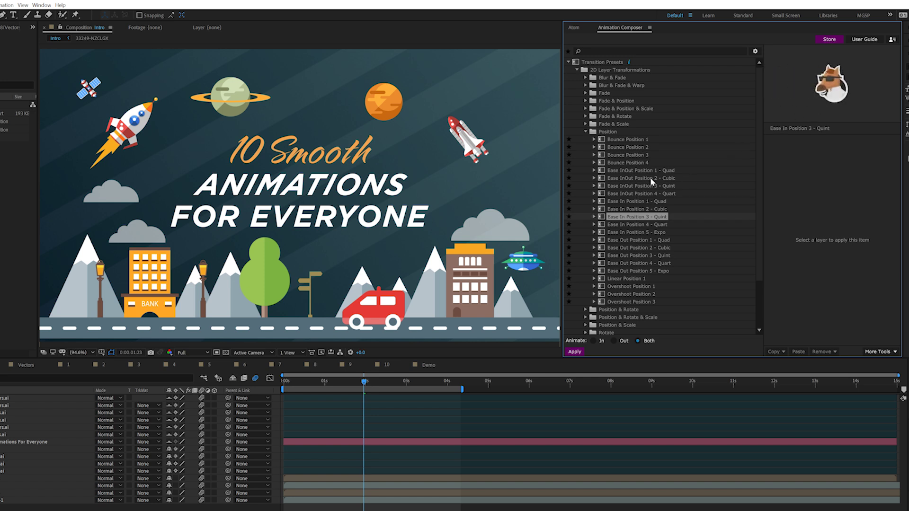
{"action": "left_click", "coordinate": [651, 179]}
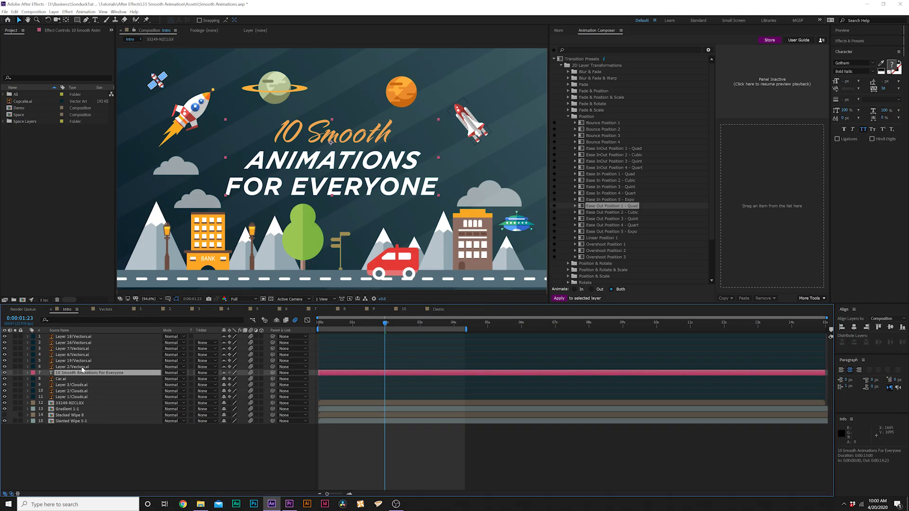
Apply the Overshoot Position & Rotate & Scale Together 4 preset to the six vector layers above the title layer.
{"action": "left_click", "coordinate": [82, 367]}
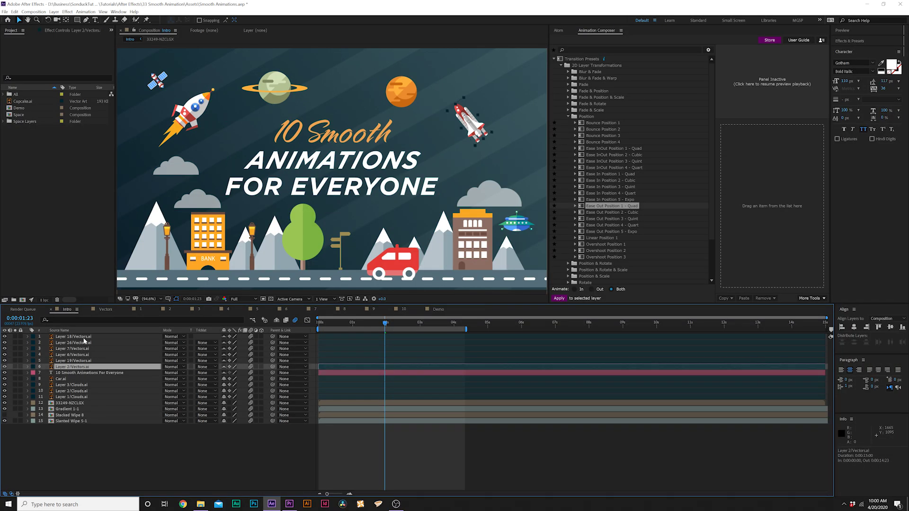
{"action": "left_click", "coordinate": [84, 338], "text": "shift"}
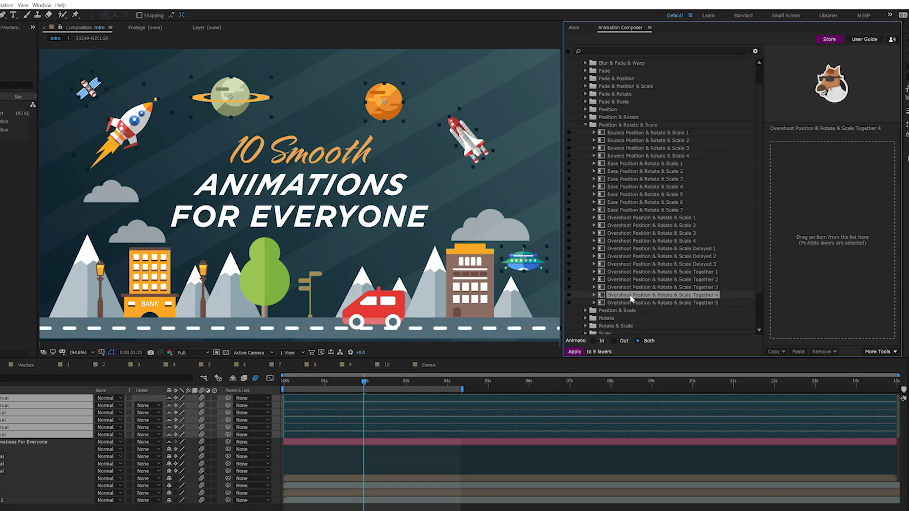
{"action": "left_click_drag", "start_coordinate": [631, 298], "coordinate": [802, 245]}
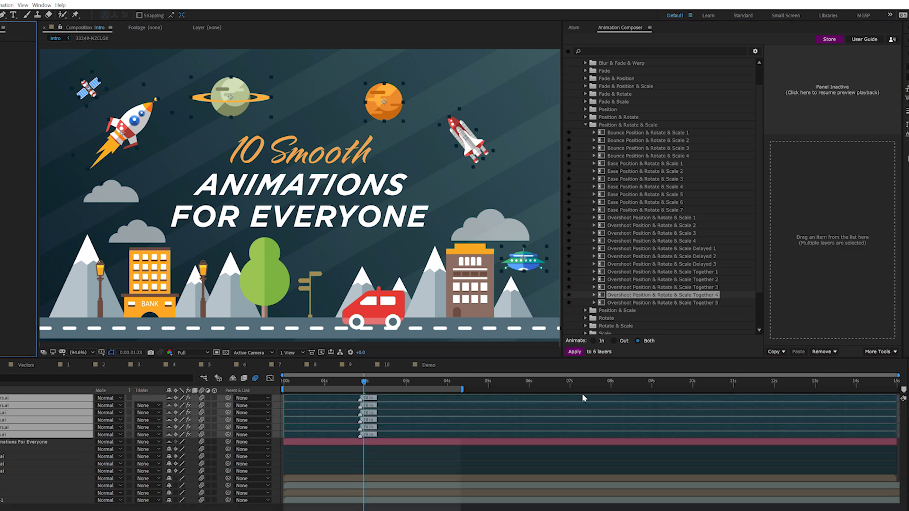
Open the Transition Shifter for the six animated layers and move its window aside.
{"action": "left_click", "coordinate": [878, 351]}
{"action": "left_click", "coordinate": [596, 380]}
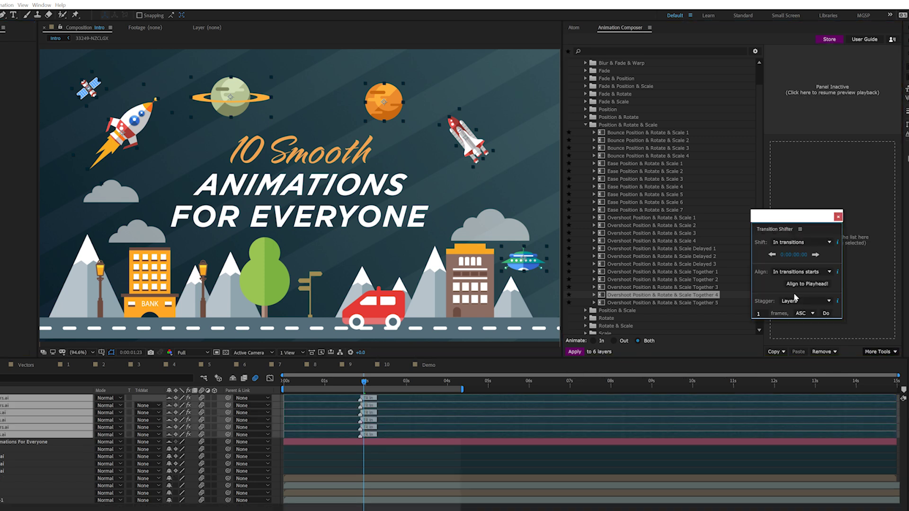
{"action": "left_click_drag", "start_coordinate": [794, 220], "coordinate": [666, 227]}
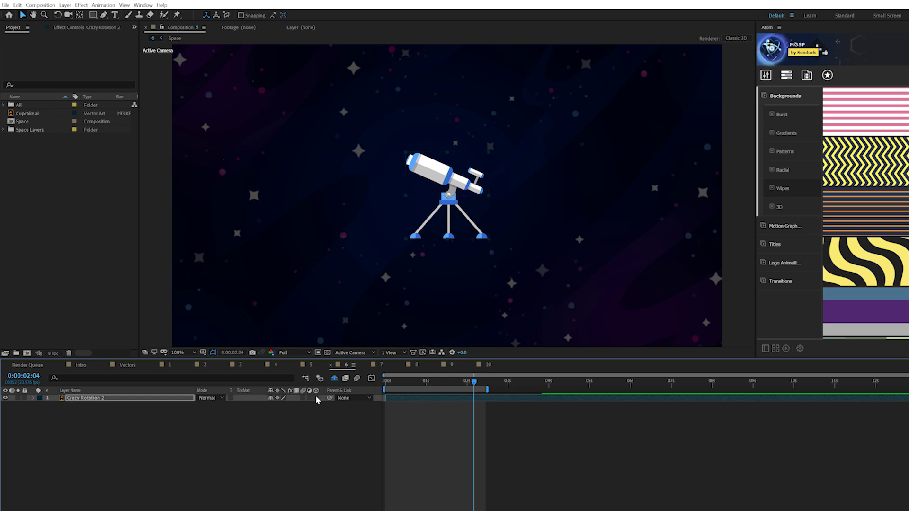
Keyframe X, Y and Z Rotation on the Crazy Rotation 2 layer at frame 22.
{"action": "left_click", "coordinate": [422, 382]}
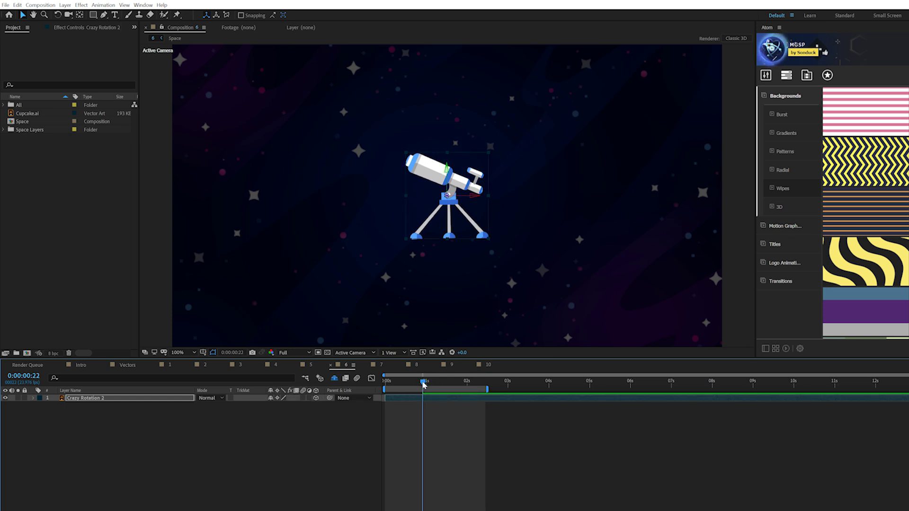
{"action": "key", "text": "r"}
{"action": "left_click", "coordinate": [55, 413]}
{"action": "left_click", "coordinate": [55, 420]}
{"action": "left_click", "coordinate": [54, 427]}
At frame 0 of Crazy Rotation 2, set X Rotation to 353°, Y Rotation to -191° and Z Rotation to 302°.
{"action": "left_click_drag", "start_coordinate": [400, 382], "coordinate": [385, 382]}
{"action": "left_click", "coordinate": [271, 434]}
{"action": "left_click", "coordinate": [279, 415]}
{"action": "type", "text": "353"}
{"action": "key", "text": "Return"}
{"action": "left_click_drag", "start_coordinate": [282, 419], "coordinate": [210, 420]}
{"action": "left_click_drag", "start_coordinate": [282, 428], "coordinate": [457, 410]}
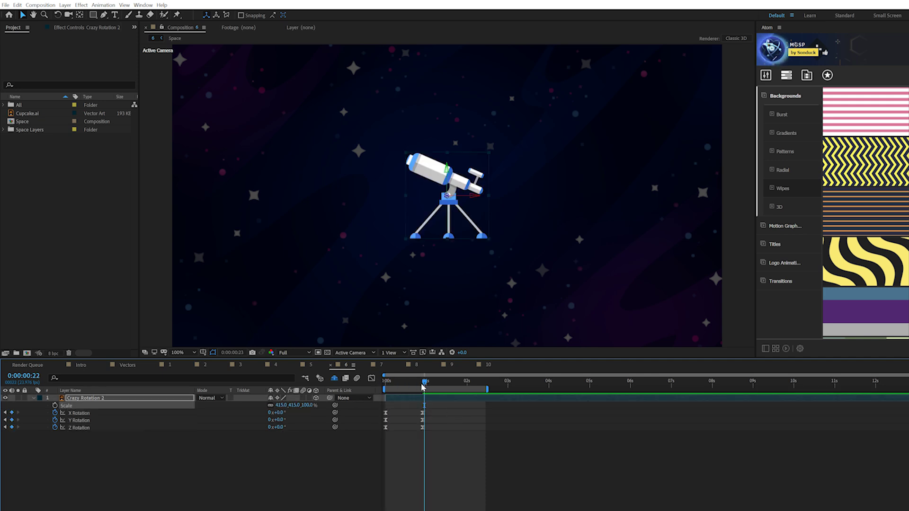
Keyframe Crazy Rotation 2's Scale at frame 22 and set it to 0% at frame 0.
{"action": "left_click_drag", "start_coordinate": [422, 386], "coordinate": [418, 386]}
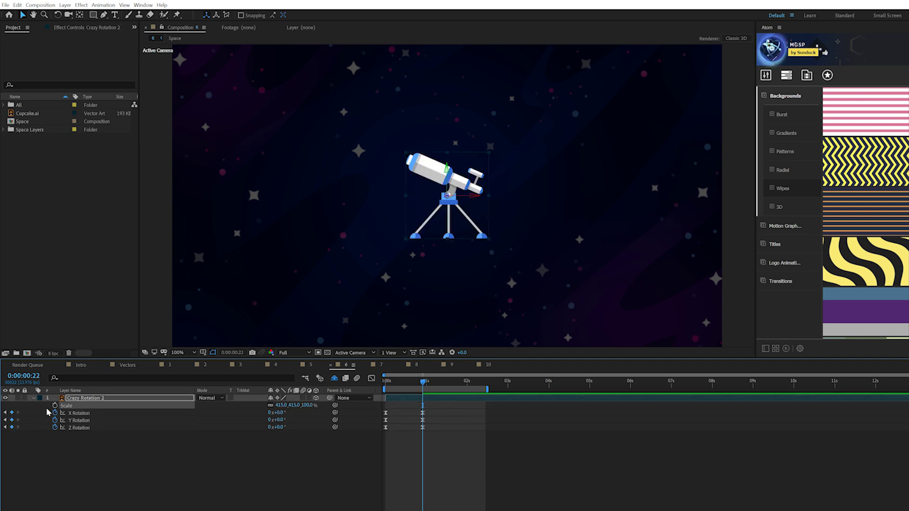
{"action": "left_click", "coordinate": [387, 382]}
{"action": "left_click", "coordinate": [282, 406]}
{"action": "type", "text": "0"}
{"action": "left_click", "coordinate": [273, 475]}
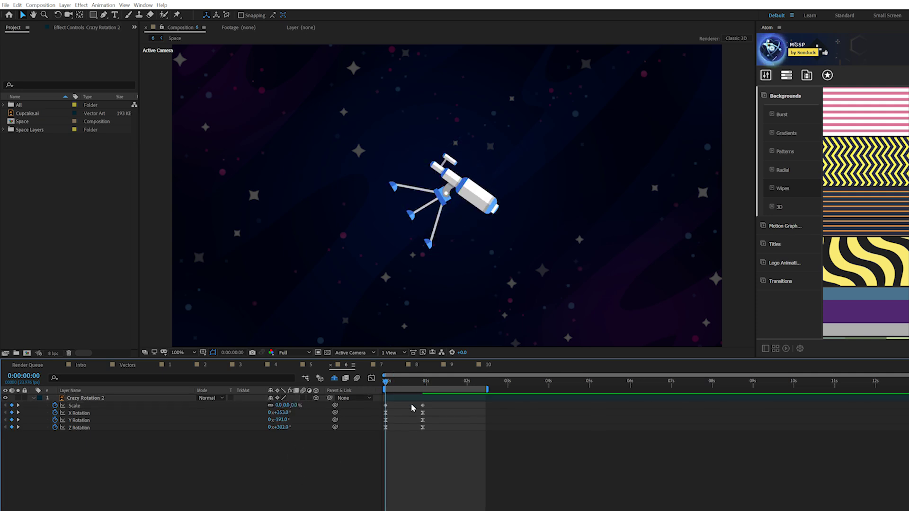
{"action": "left_click", "coordinate": [417, 381]}
{"action": "left_click", "coordinate": [364, 406]}
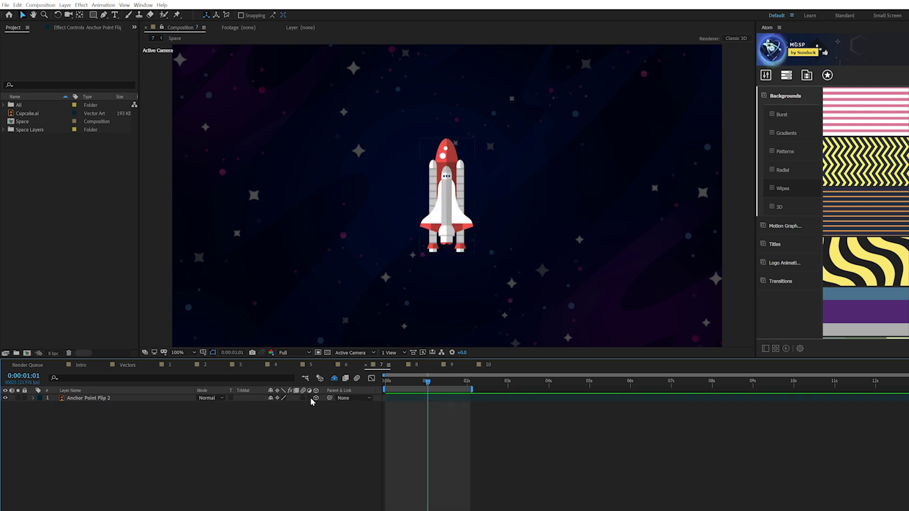
Make the Anchor Point Flip 2 layer 3D and move its anchor point to the shuttle's lower-left corner.
{"action": "left_click", "coordinate": [316, 398]}
{"action": "left_click", "coordinate": [316, 402]}
{"action": "left_click", "coordinate": [80, 14]}
{"action": "left_click_drag", "start_coordinate": [448, 196], "coordinate": [420, 254]}
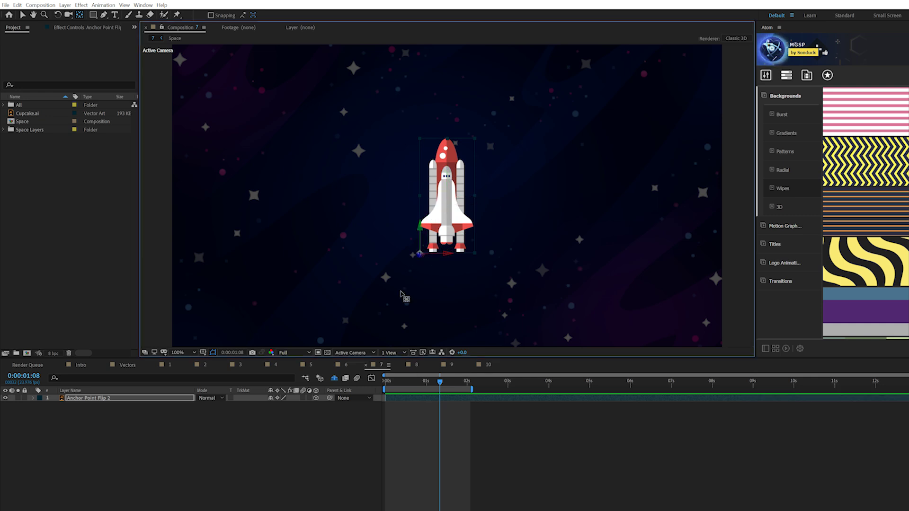
Reveal the Scale and rotation properties of Anchor Point Flip 2 and keyframe Y and Z Rotation at 0:00:01:08.
{"action": "key", "text": "r"}
{"action": "key", "text": "shift+s"}
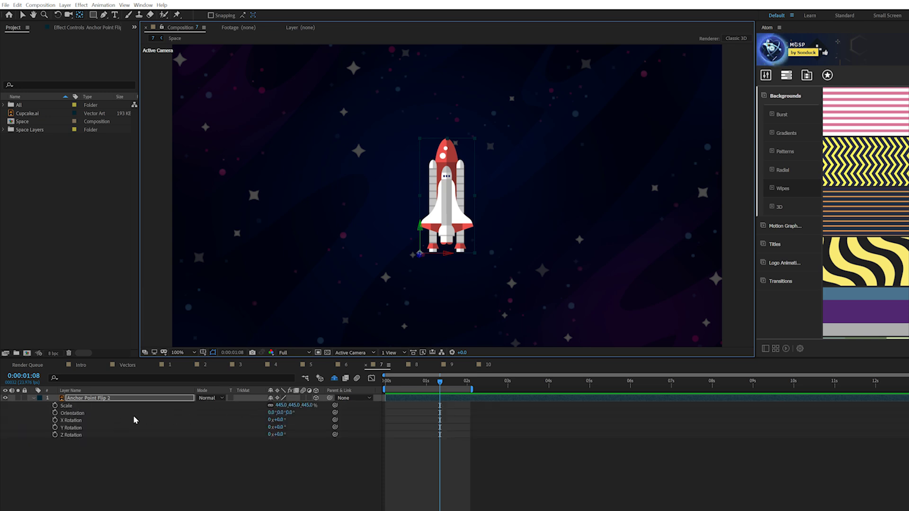
{"action": "left_click", "coordinate": [55, 427]}
{"action": "left_click", "coordinate": [55, 434]}
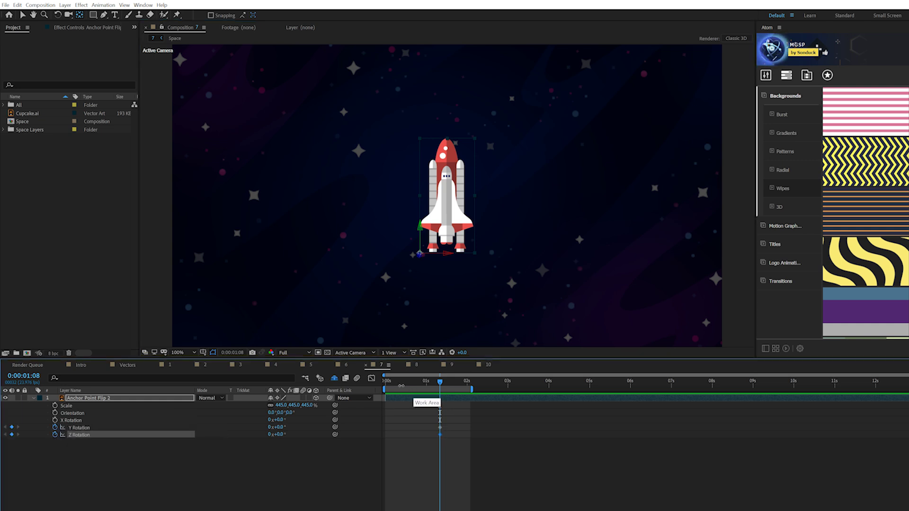
At frame 0 of Anchor Point Flip 2, set both Y Rotation and Z Rotation to 180°.
{"action": "left_click_drag", "start_coordinate": [400, 382], "coordinate": [385, 381]}
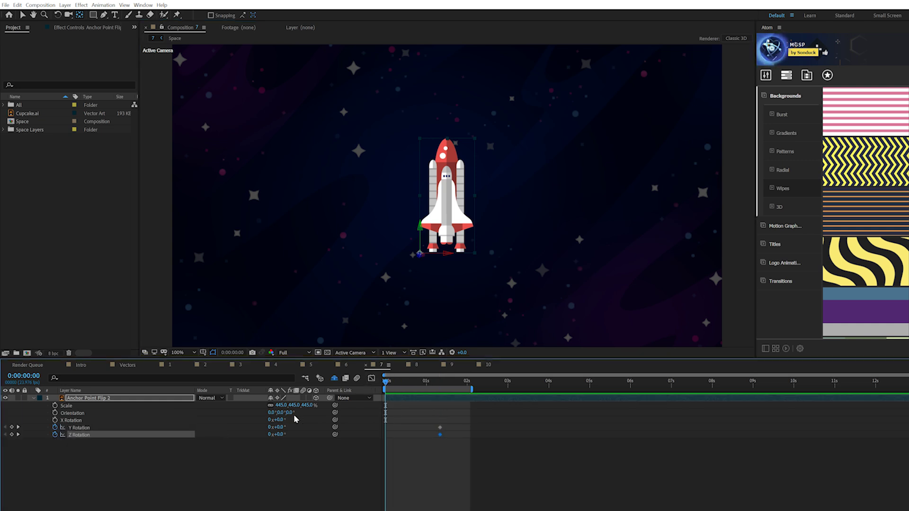
{"action": "left_click", "coordinate": [250, 465]}
{"action": "left_click", "coordinate": [278, 428]}
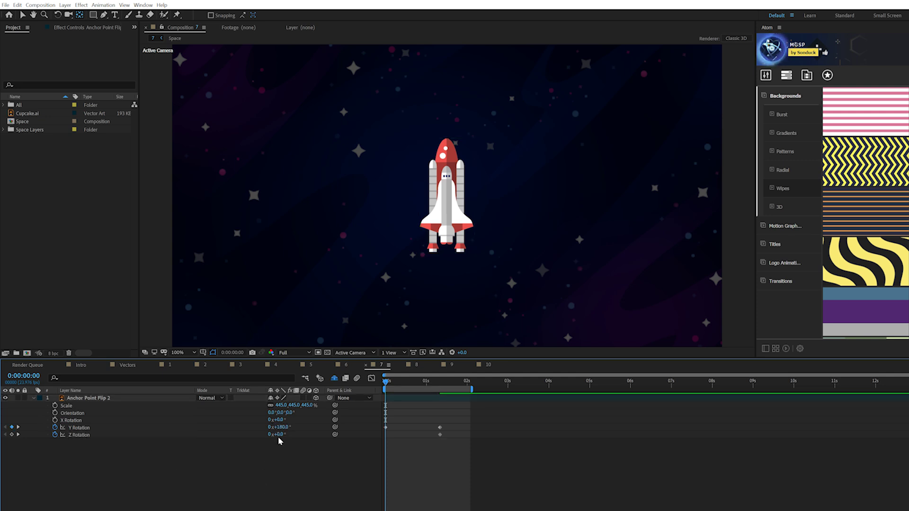
{"action": "left_click", "coordinate": [278, 434]}
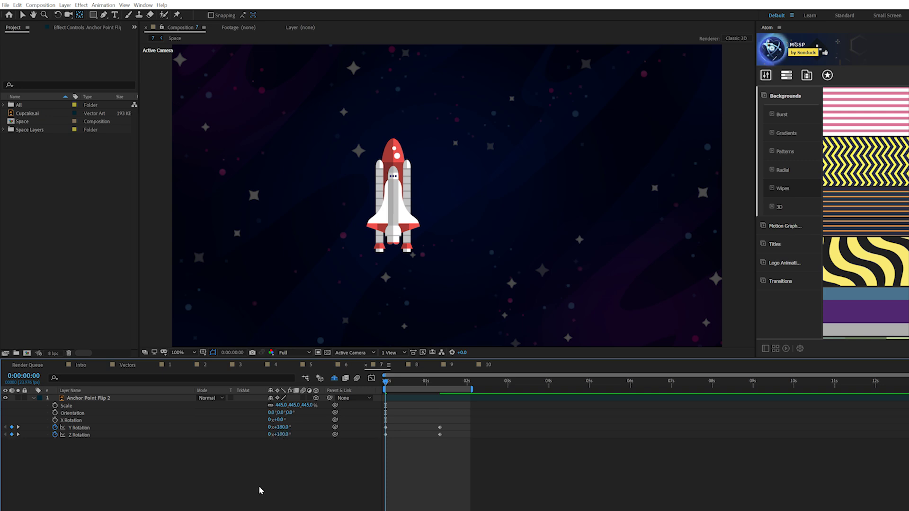
{"action": "key", "text": "Return"}
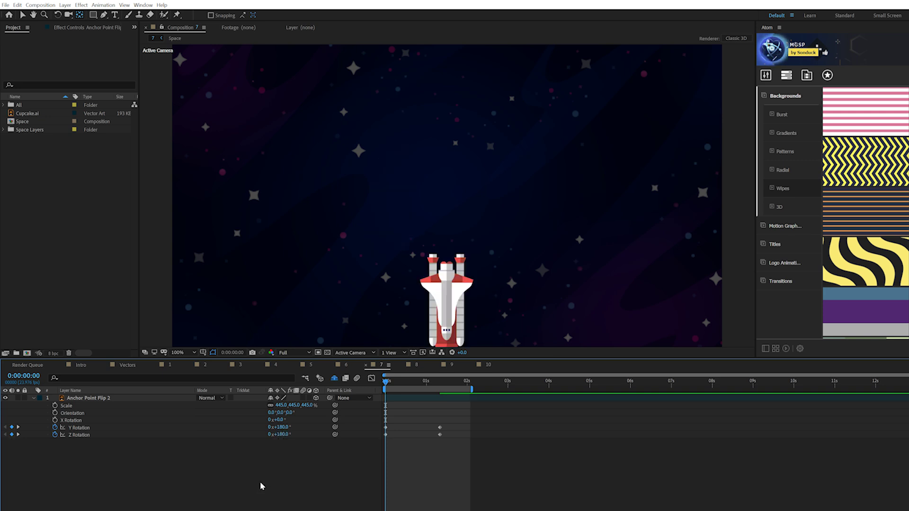
Add a Scale keyframe to Anchor Point Flip 2, shift it to about frame 12, and set Scale to 0% at frame 0.
{"action": "left_click", "coordinate": [55, 406]}
{"action": "left_click_drag", "start_coordinate": [385, 405], "coordinate": [406, 406]}
{"action": "left_click", "coordinate": [281, 406]}
{"action": "type", "text": "0"}
{"action": "left_click", "coordinate": [292, 506]}
{"action": "left_click_drag", "start_coordinate": [371, 464], "coordinate": [458, 398]}
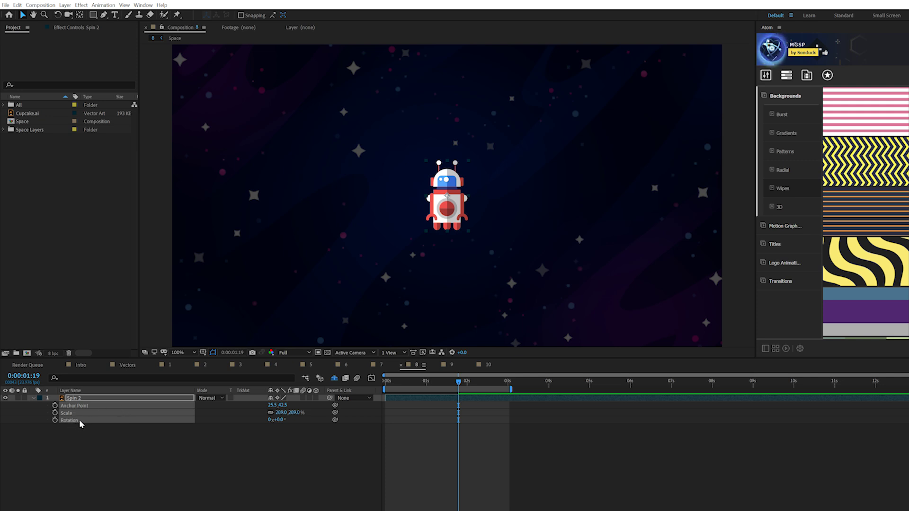
Keyframe Anchor Point, Scale and Rotation on Spin 2 at 0:00:01:19 and set Rotation to 2 full turns at frame 0.
{"action": "left_click", "coordinate": [54, 406]}
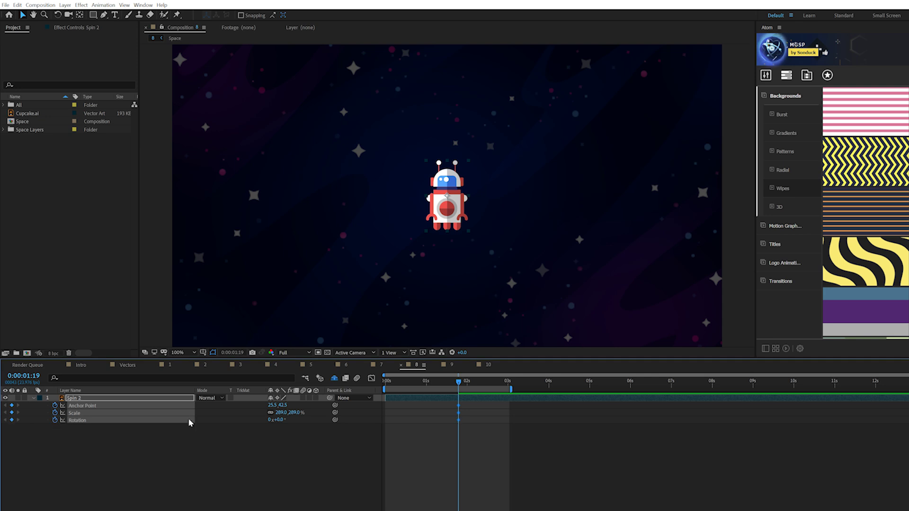
{"action": "left_click_drag", "start_coordinate": [397, 384], "coordinate": [385, 384]}
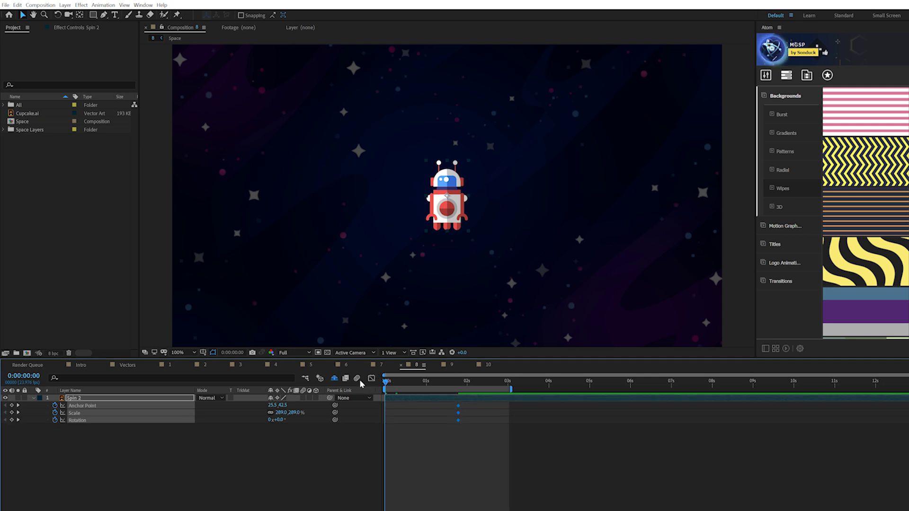
{"action": "left_click", "coordinate": [280, 462]}
{"action": "left_click", "coordinate": [268, 420]}
{"action": "type", "text": "2"}
{"action": "key", "text": "Return"}
At frame 0 of Spin 2, set the Anchor Point Y to 116.5 and Scale to 0%, and select the layer's keyframes.
{"action": "left_click_drag", "start_coordinate": [283, 406], "coordinate": [317, 403]}
{"action": "left_click", "coordinate": [280, 413]}
{"action": "type", "text": "0"}
{"action": "left_click", "coordinate": [260, 493]}
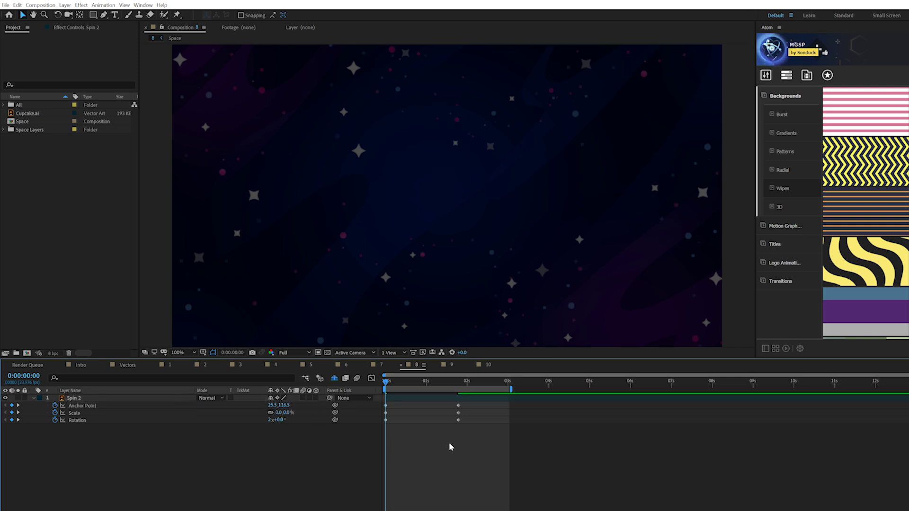
{"action": "left_click_drag", "start_coordinate": [369, 452], "coordinate": [483, 407]}
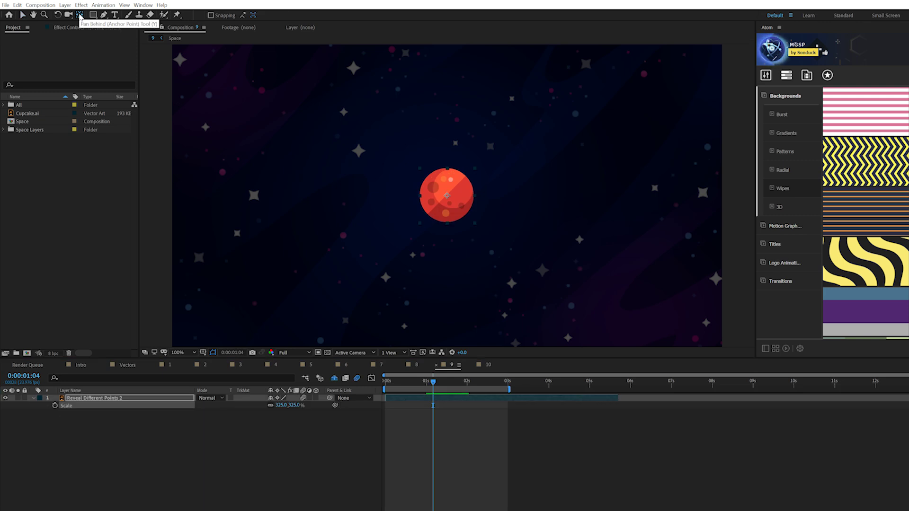
Move the anchor point of the Reveal Different Points 2 layer to just below the planet.
{"action": "scroll", "coordinate": [450, 197], "scroll_direction": "up", "scroll_amount": 1}
{"action": "left_click", "coordinate": [450, 203]}
{"action": "left_click_drag", "start_coordinate": [450, 227], "coordinate": [447, 276]}
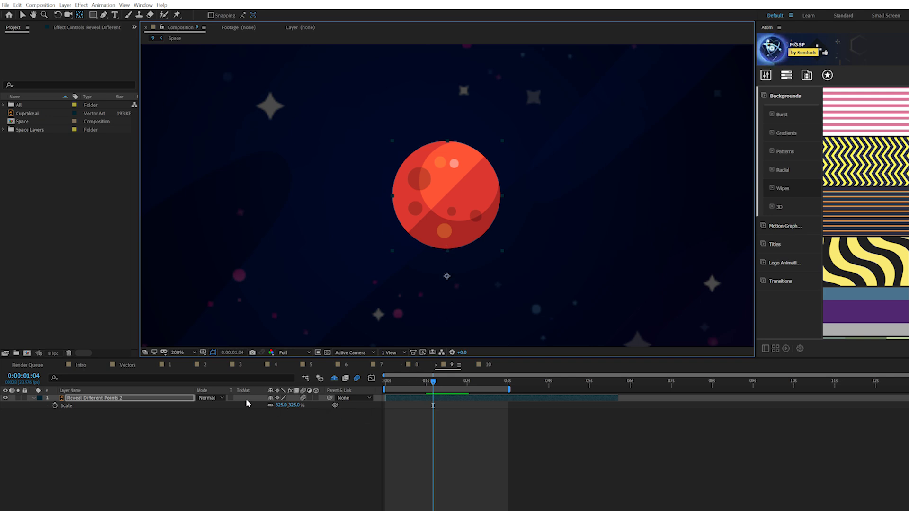
Add a Scale keyframe to Reveal Different Points 2 at 0:00:01:04, set Scale to 0% at frame 0, and preview the reveal.
{"action": "left_click", "coordinate": [55, 405]}
{"action": "left_click_drag", "start_coordinate": [391, 382], "coordinate": [385, 382]}
{"action": "left_click", "coordinate": [280, 406]}
{"action": "type", "text": "0"}
{"action": "key", "text": "Return"}
{"action": "key", "text": "space"}
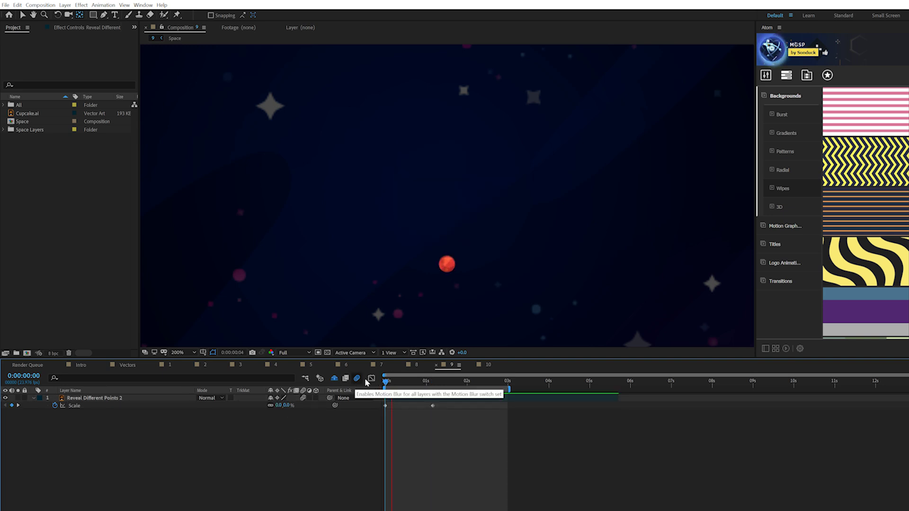
Split the Reveal Different Points 2 layer at 0:00:01:23.
{"action": "left_click", "coordinate": [477, 381]}
{"action": "left_click_drag", "start_coordinate": [466, 383], "coordinate": [465, 381]}
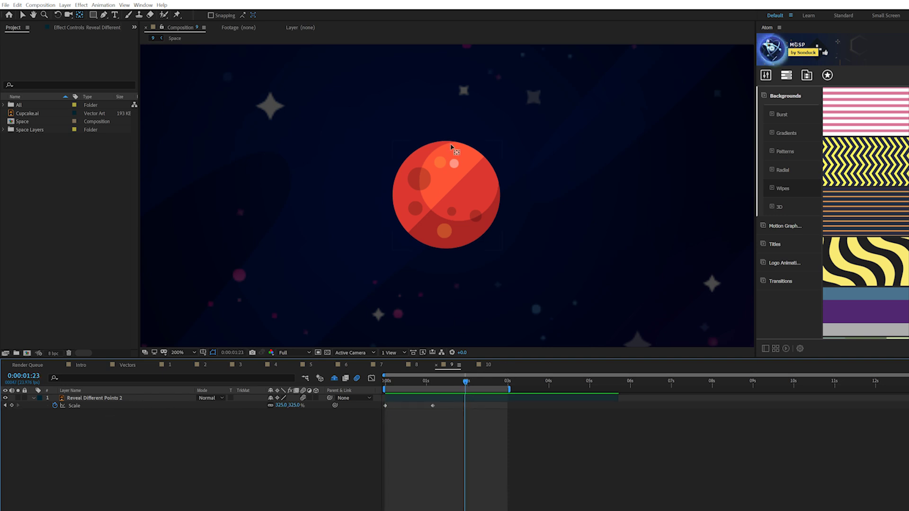
{"action": "left_click", "coordinate": [111, 400]}
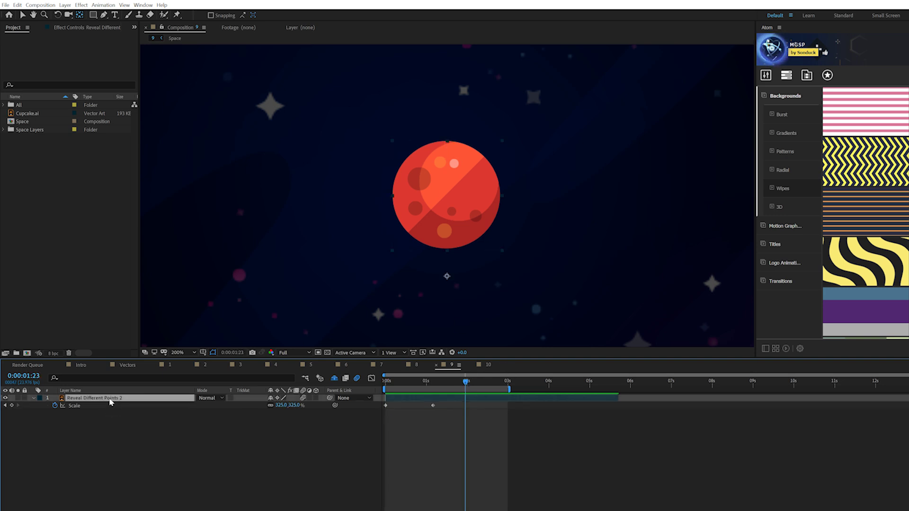
{"action": "left_click", "coordinate": [17, 5]}
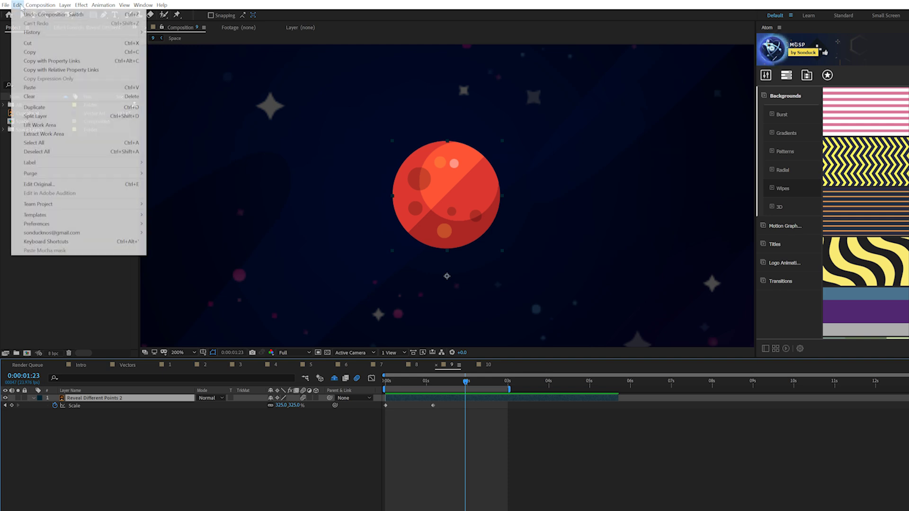
{"action": "left_click", "coordinate": [31, 116]}
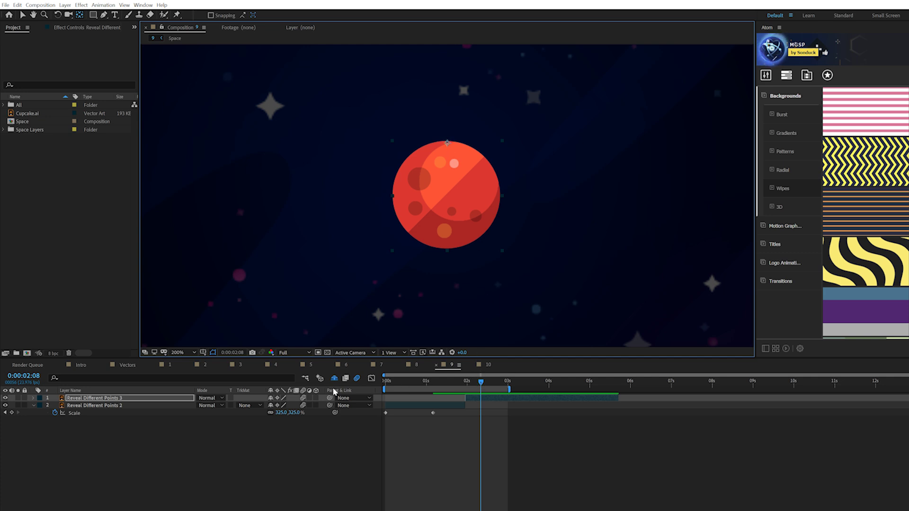
Remove the inherited Scale keyframes from Reveal Different Points 3 and add a new Scale keyframe at 0:00:02:08.
{"action": "key", "text": "u"}
{"action": "left_click_drag", "start_coordinate": [445, 401], "coordinate": [365, 412]}
{"action": "key", "text": "Delete"}
{"action": "left_click", "coordinate": [55, 405]}
Set the Scale of Reveal Different Points 3 to 0% at 0:00:03:03.
{"action": "left_click_drag", "start_coordinate": [490, 382], "coordinate": [513, 383]}
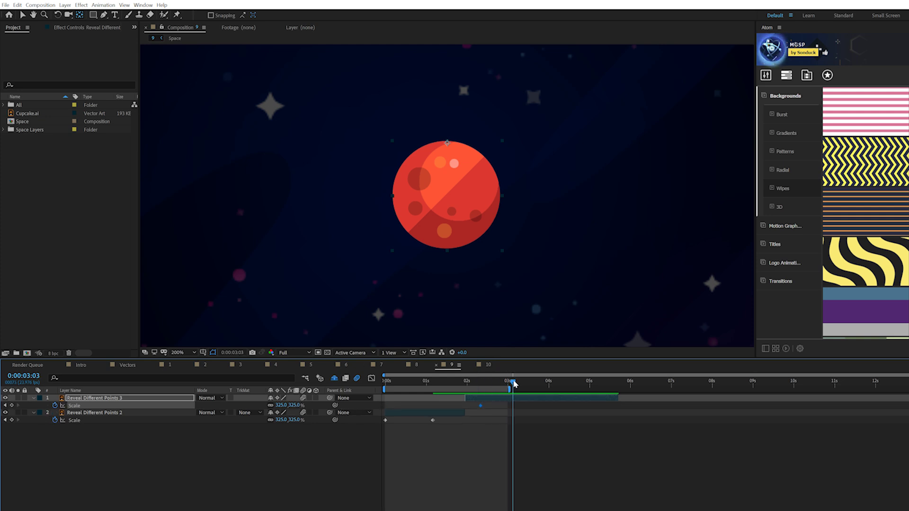
{"action": "left_click", "coordinate": [281, 405]}
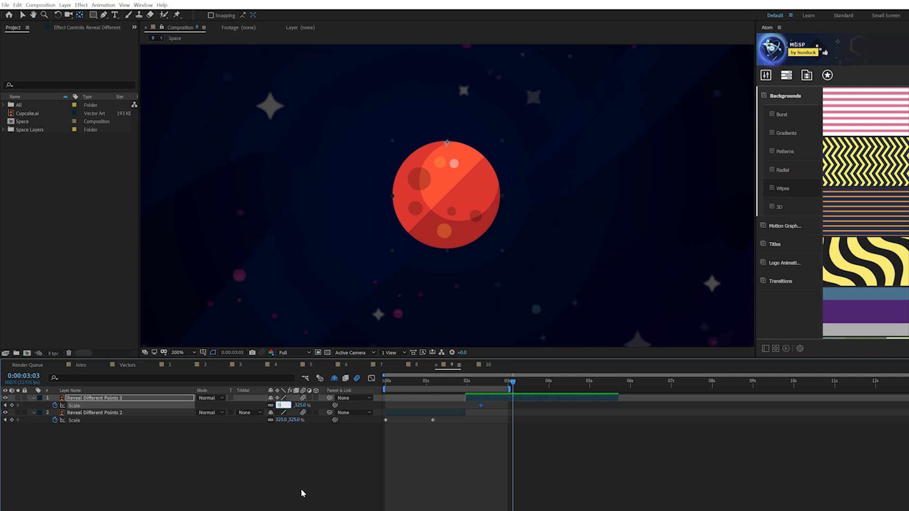
{"action": "type", "text": "0"}
{"action": "key", "text": "Return"}
Ease the Scale keyframes of both Reveal layers, shift the final keyframe slightly past 0:00:03:03, and preview the animation.
{"action": "left_click_drag", "start_coordinate": [365, 456], "coordinate": [466, 416]}
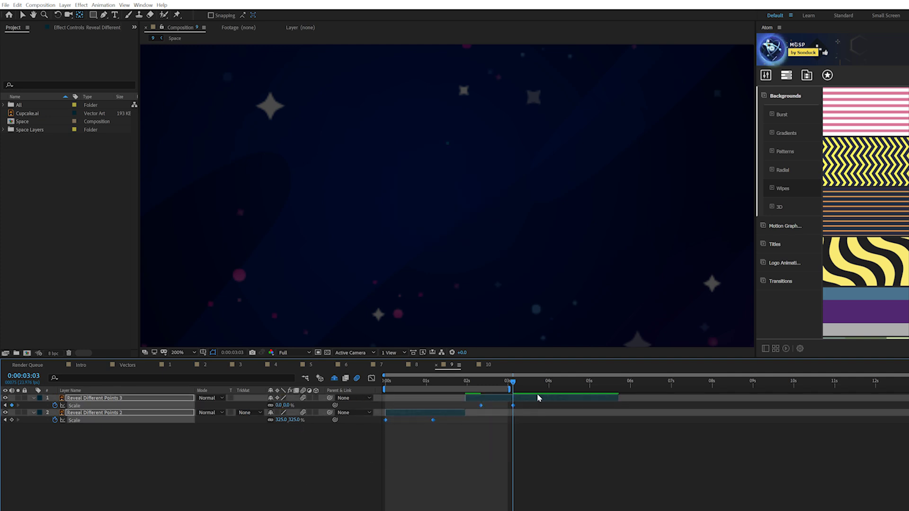
{"action": "left_click", "coordinate": [512, 405]}
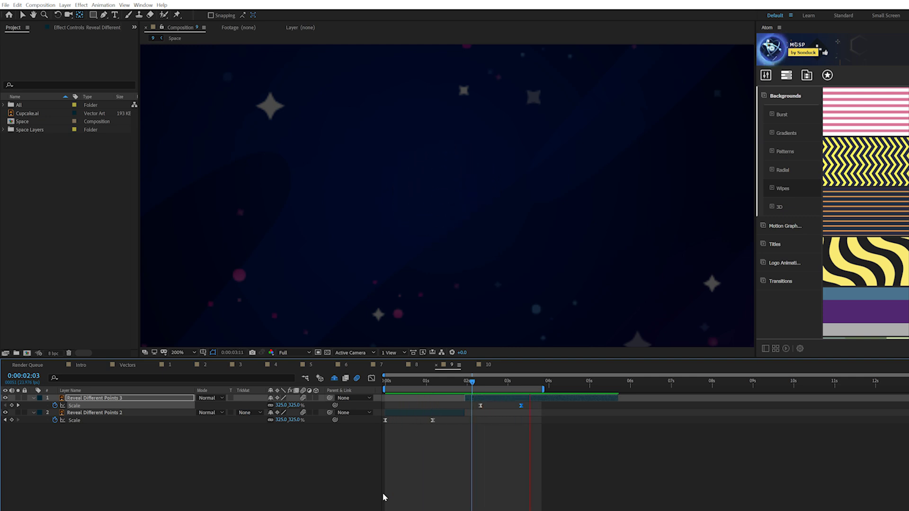
{"action": "key", "text": "space"}
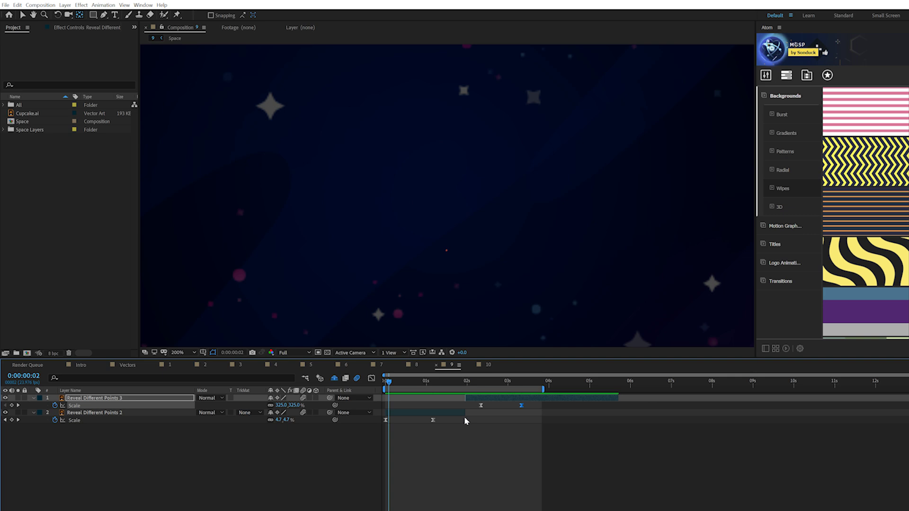
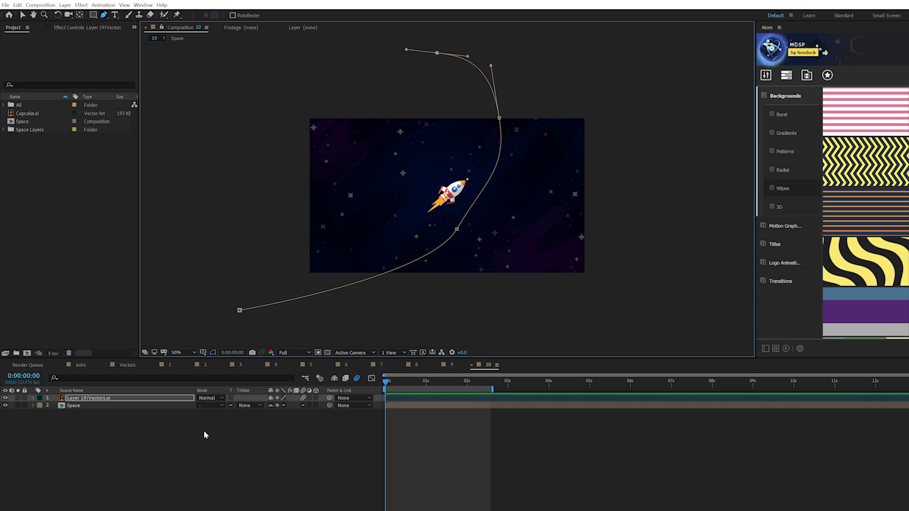
Copy the rocket layer's mask path and paste it into its Position property at frame 0 as a motion path.
{"action": "key", "text": "m"}
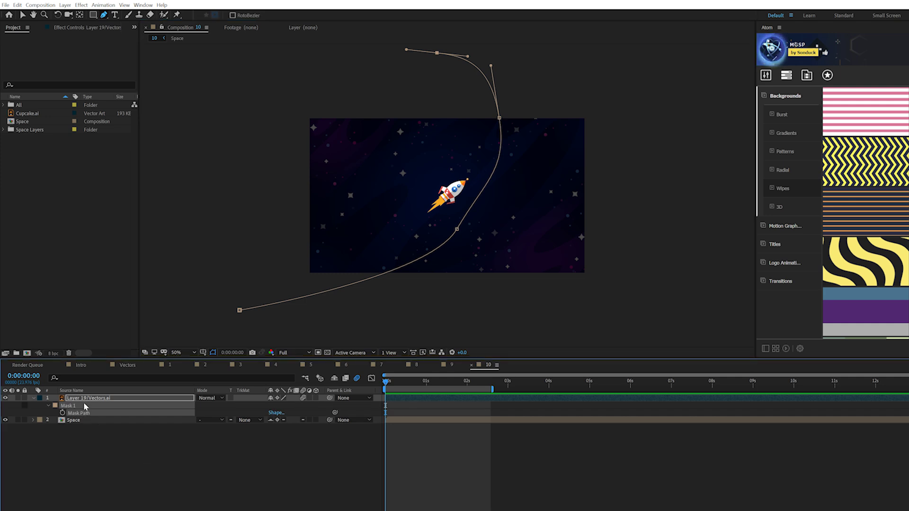
{"action": "key", "text": "p"}
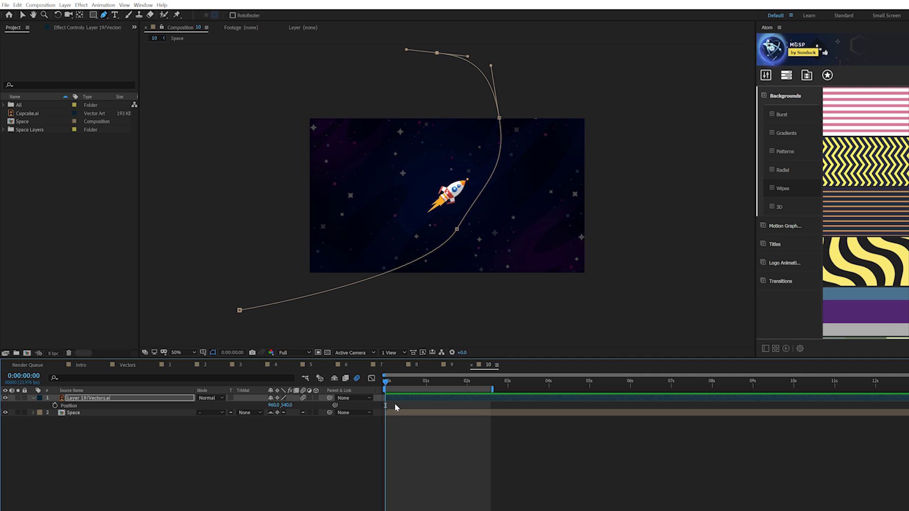
{"action": "left_click", "coordinate": [74, 407]}
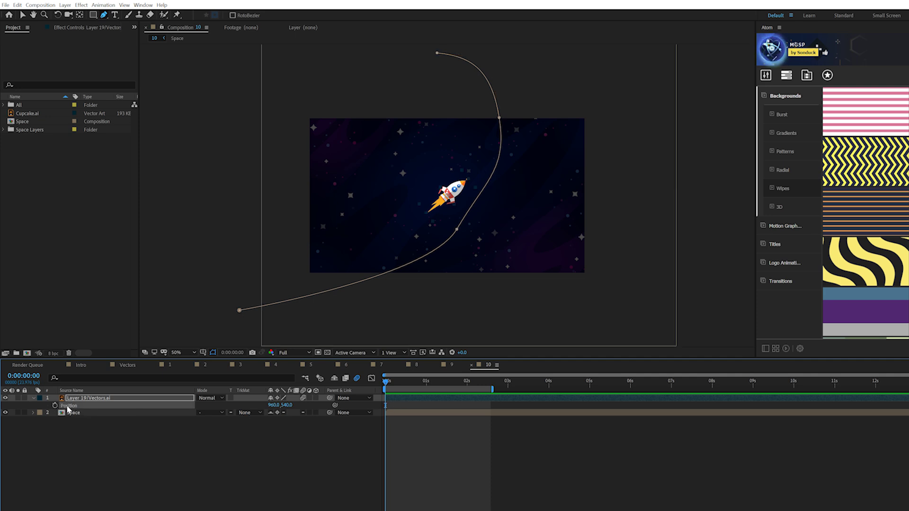
{"action": "key", "text": "ctrl+v"}
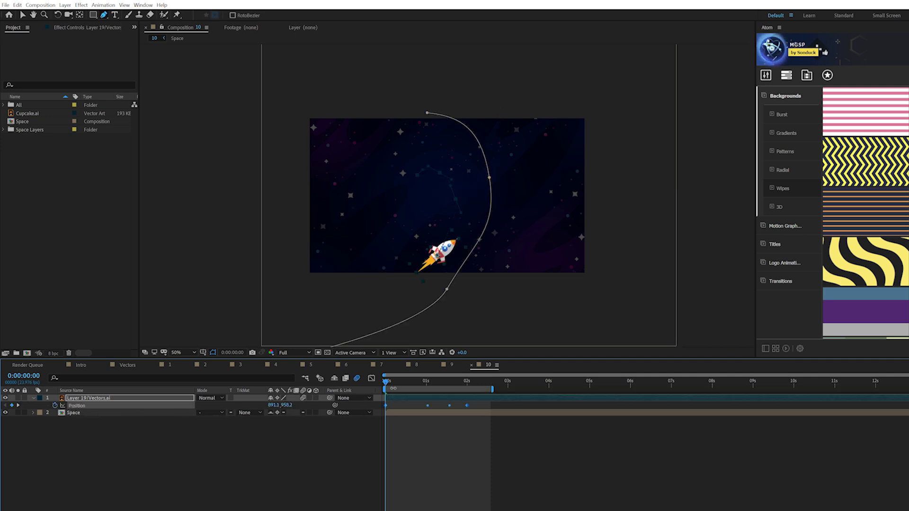
{"action": "left_click", "coordinate": [276, 458]}
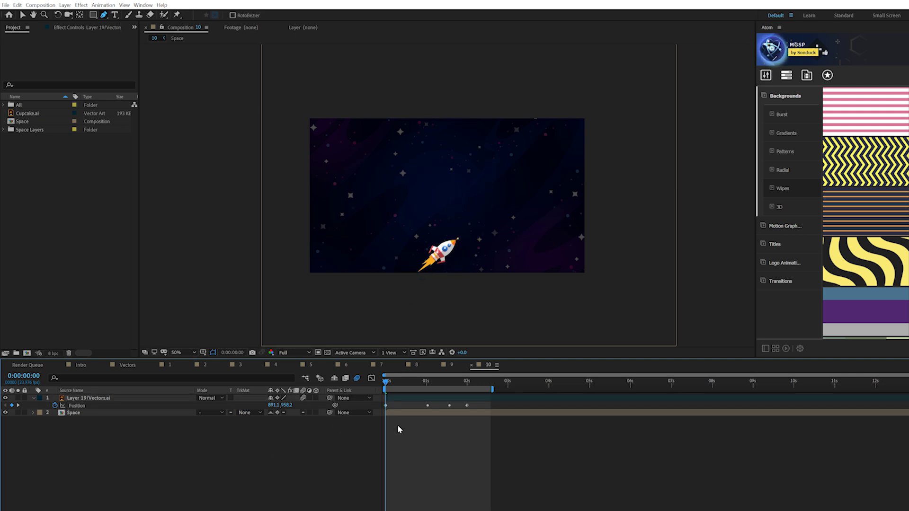
Move the rocket's first Position keyframe to about 651, 1118, raise the motion path's end point toward the frame's upper edge, and preview.
{"action": "left_click", "coordinate": [387, 406]}
{"action": "left_click", "coordinate": [23, 15]}
{"action": "left_click_drag", "start_coordinate": [437, 260], "coordinate": [405, 276]}
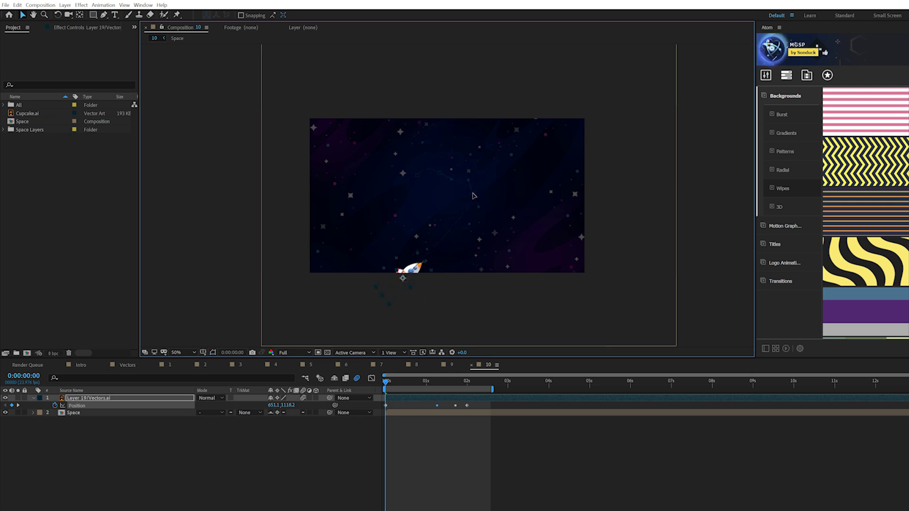
{"action": "left_click_drag", "start_coordinate": [440, 172], "coordinate": [422, 114]}
{"action": "left_click", "coordinate": [322, 459]}
{"action": "key", "text": "space"}
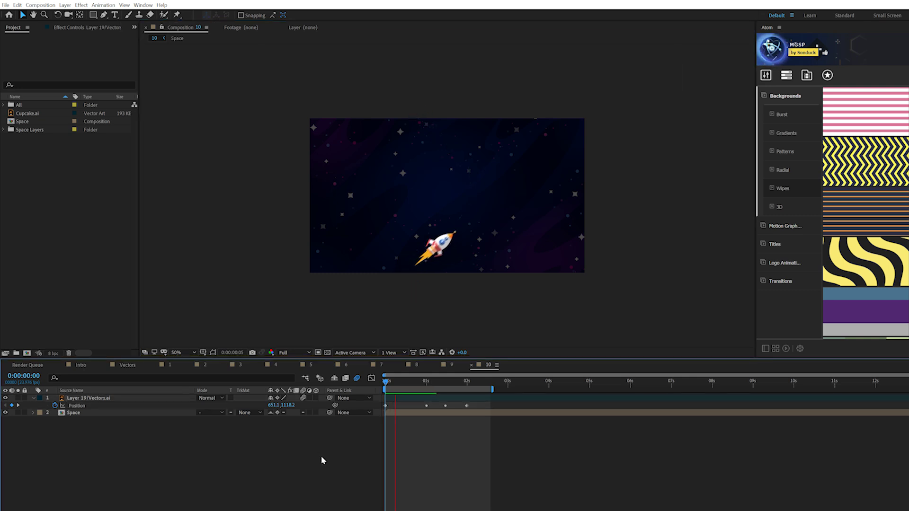
{"action": "key", "text": "space"}
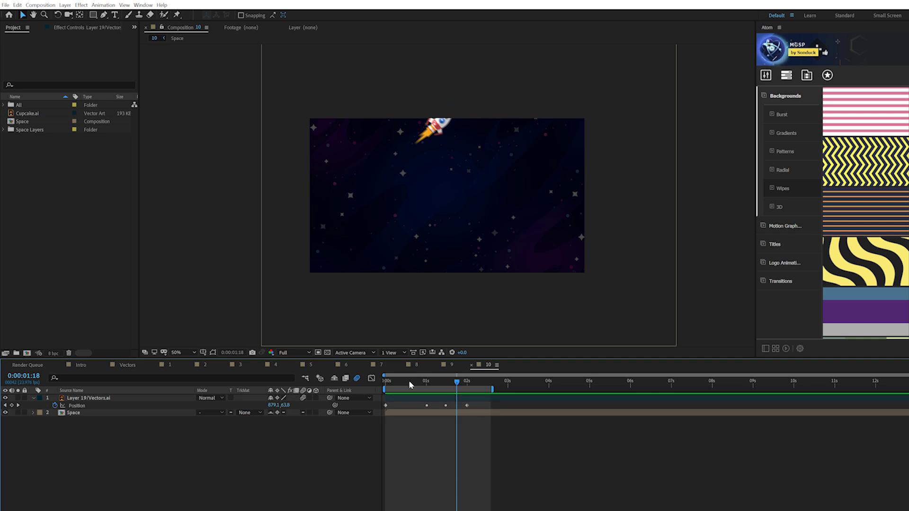
Add a Rotation keyframe to the rocket at 0:00:00:20, set Rotation to about -9.3° at 0:00:01:07, and return to the start.
{"action": "left_click", "coordinate": [417, 381]}
{"action": "left_click", "coordinate": [419, 381]}
{"action": "key", "text": "shift+r"}
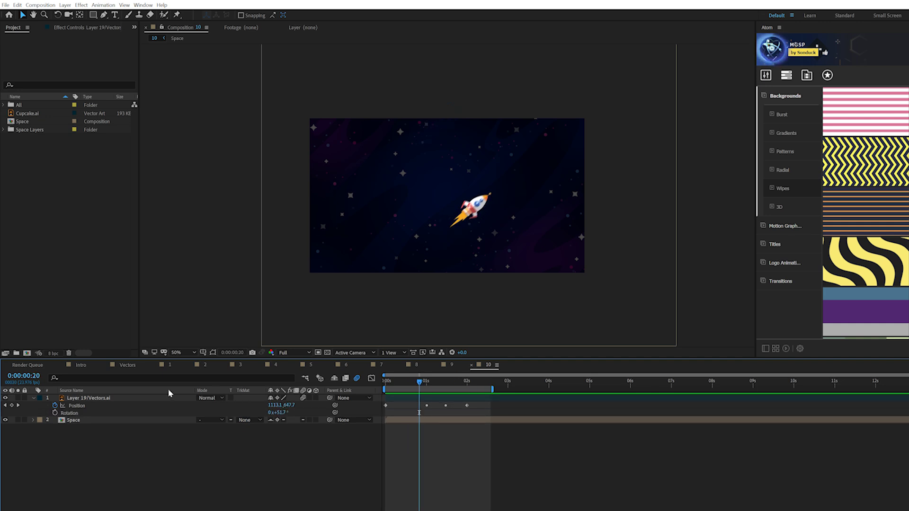
{"action": "left_click", "coordinate": [55, 413]}
{"action": "mouse_move", "coordinate": [432, 381]}
{"action": "left_mouse_down"}
{"action": "mouse_move", "coordinate": [447, 381]}
{"action": "mouse_move", "coordinate": [438, 381]}
{"action": "left_mouse_up"}
{"action": "left_click_drag", "start_coordinate": [283, 413], "coordinate": [256, 414]}
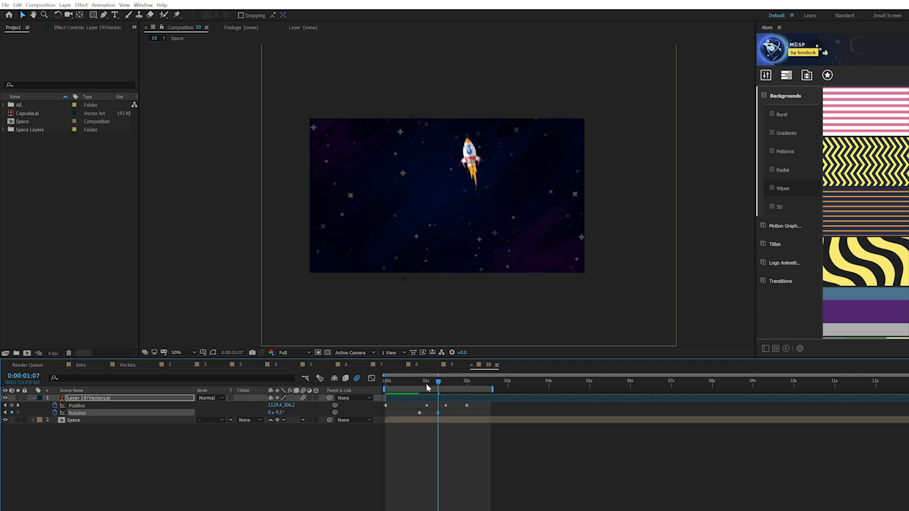
{"action": "left_click_drag", "start_coordinate": [427, 387], "coordinate": [346, 385]}
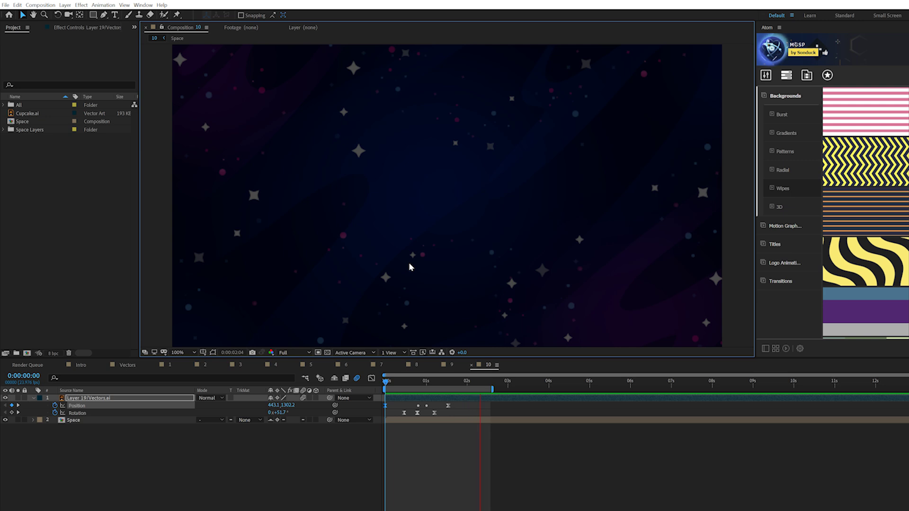